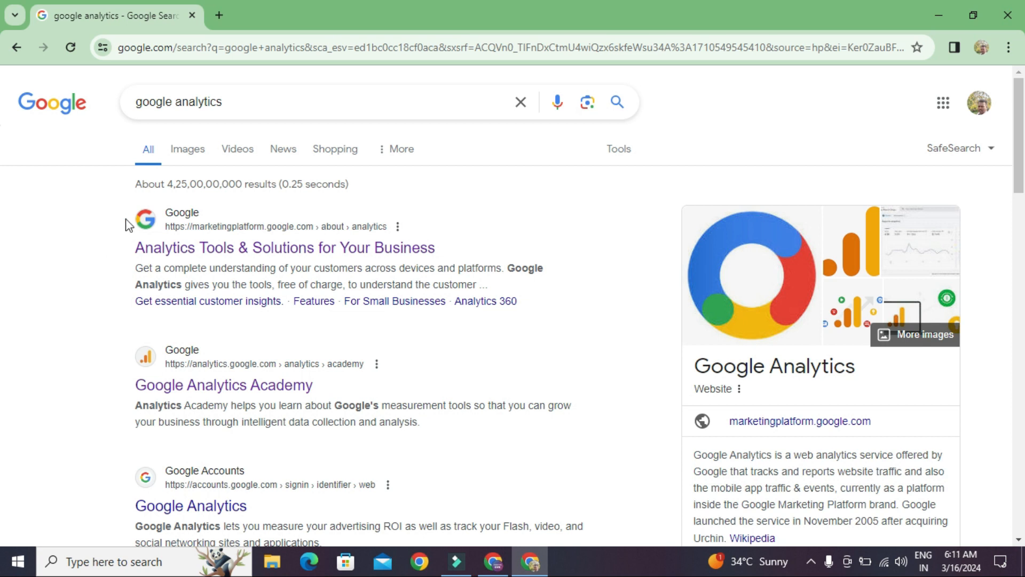
Search Google Images for "google analytics" in a new tab and preview the Google Help reports overview image.
{"action": "left_click", "coordinate": [224, 21]}
{"action": "type", "text": "google analytics"}
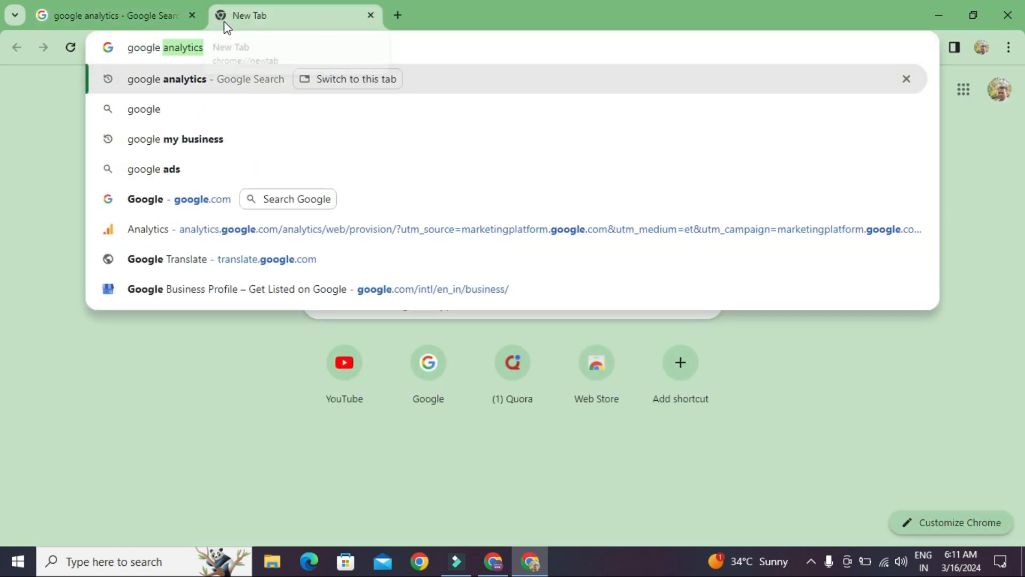
{"action": "key", "text": "Return"}
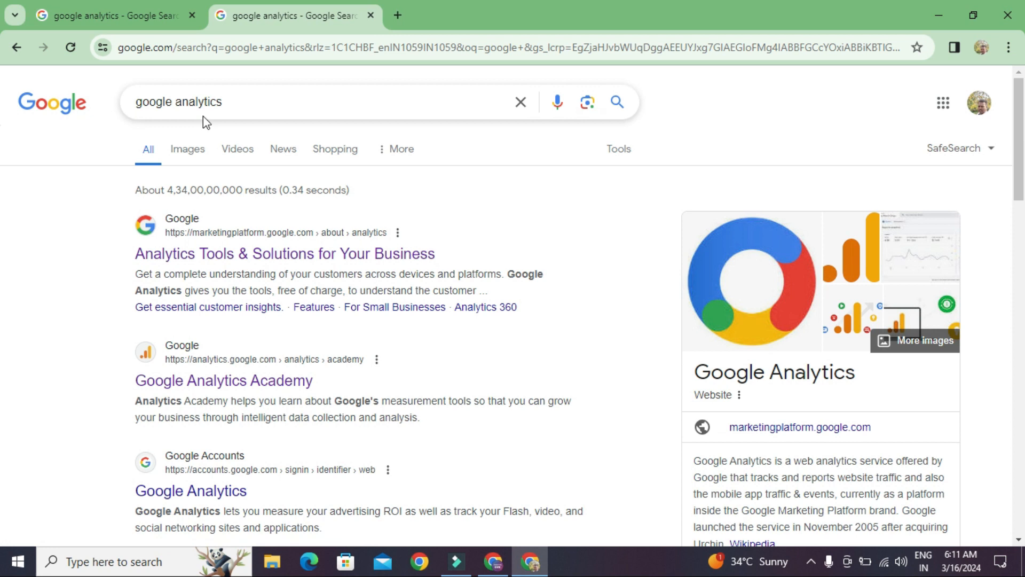
{"action": "left_click", "coordinate": [194, 152]}
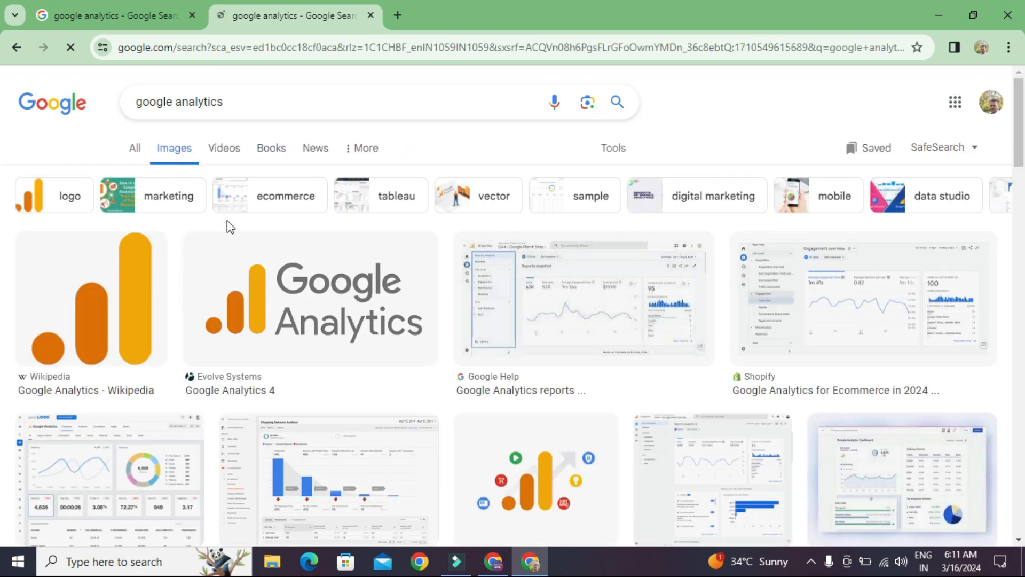
{"action": "scroll", "coordinate": [343, 320], "scroll_direction": "down", "scroll_amount": 3}
{"action": "left_click", "coordinate": [553, 203]}
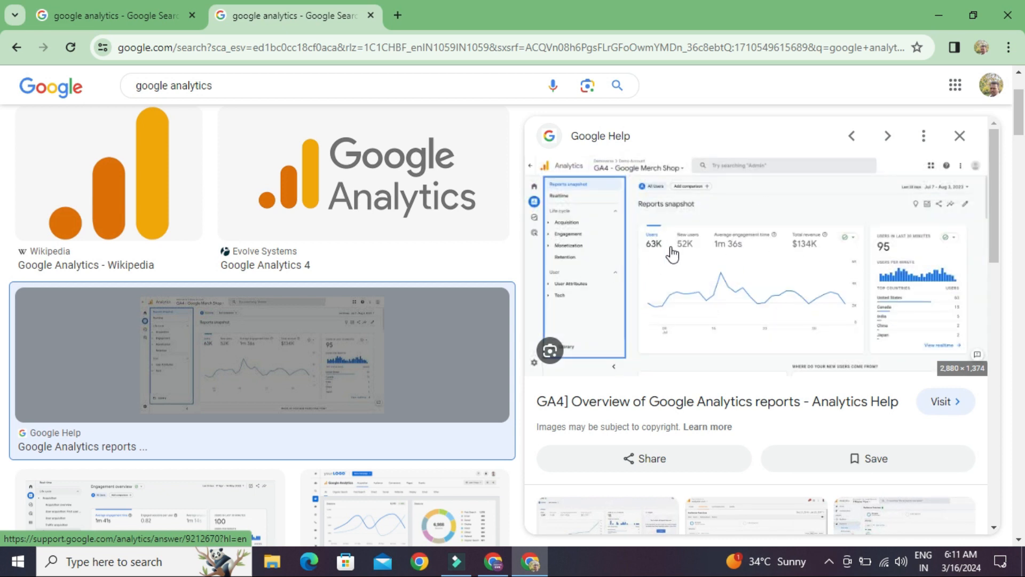
Preview the Google Analytics device tracking image from Learn Digital Advertising and browse the other sample dashboard images.
{"action": "scroll", "coordinate": [635, 315], "scroll_direction": "down", "scroll_amount": 1}
{"action": "scroll", "coordinate": [635, 315], "scroll_direction": "down", "scroll_amount": 5}
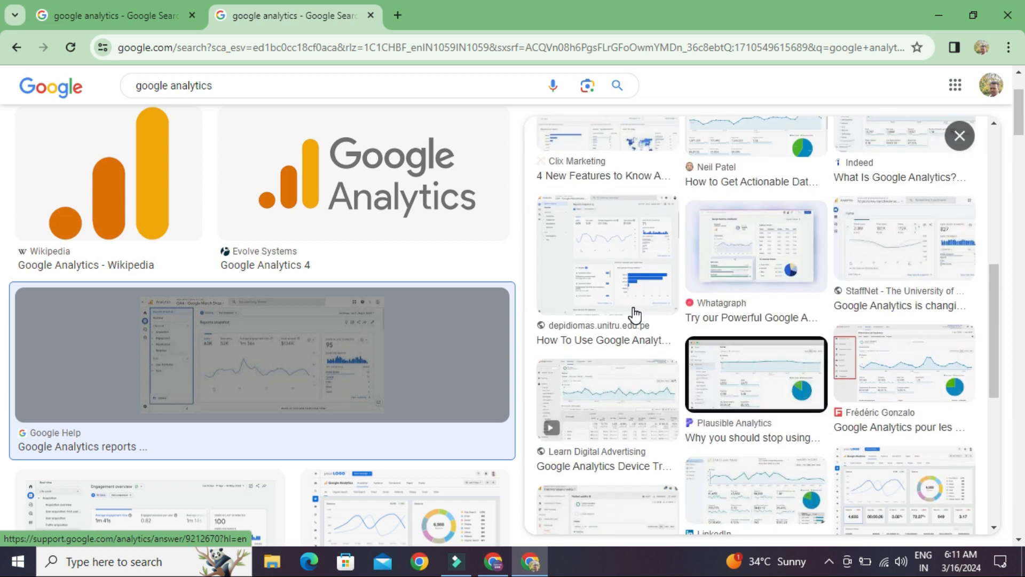
{"action": "left_click", "coordinate": [607, 406]}
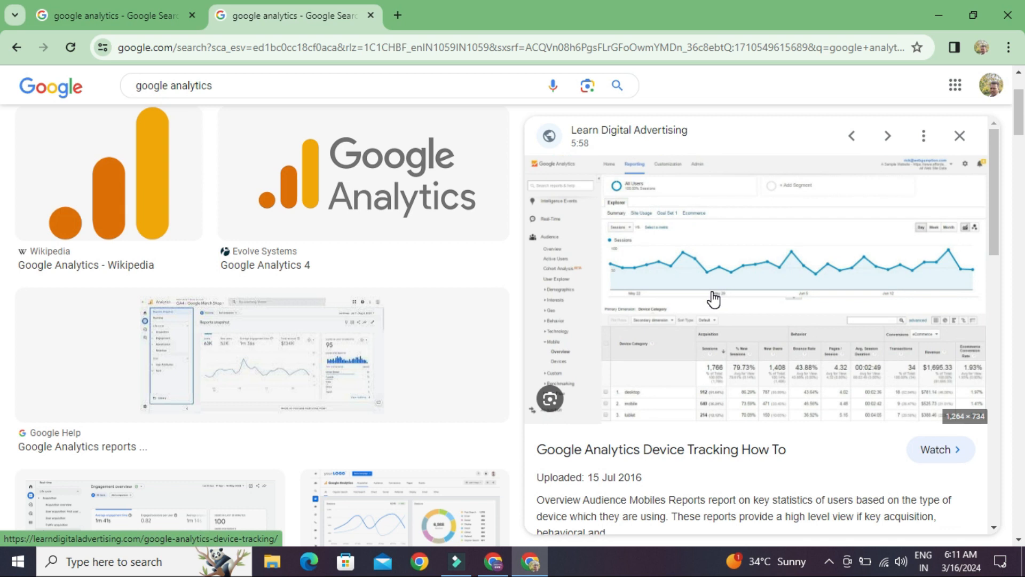
{"action": "scroll", "coordinate": [287, 370], "scroll_direction": "down", "scroll_amount": 6}
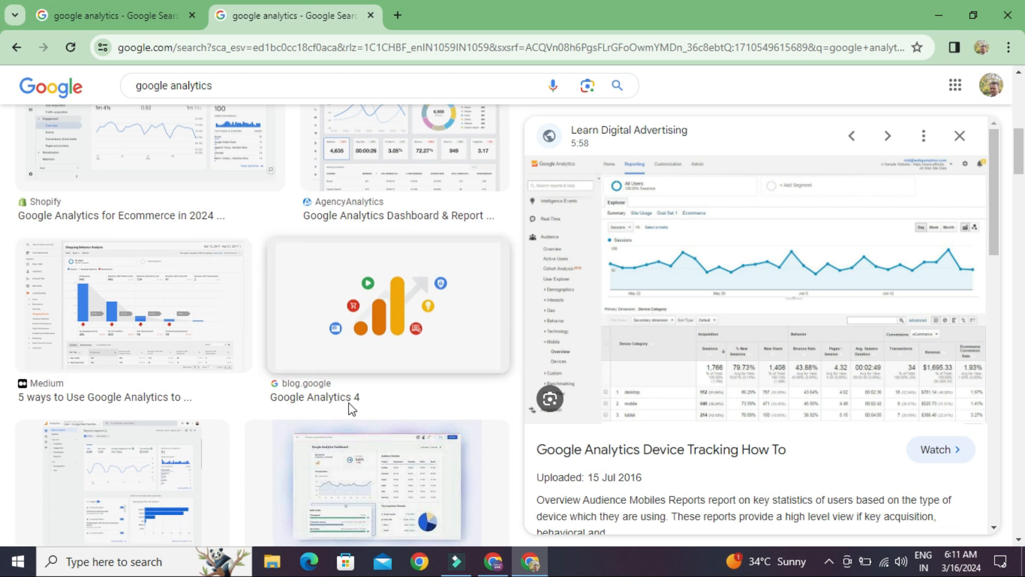
{"action": "scroll", "coordinate": [348, 426], "scroll_direction": "down", "scroll_amount": 12}
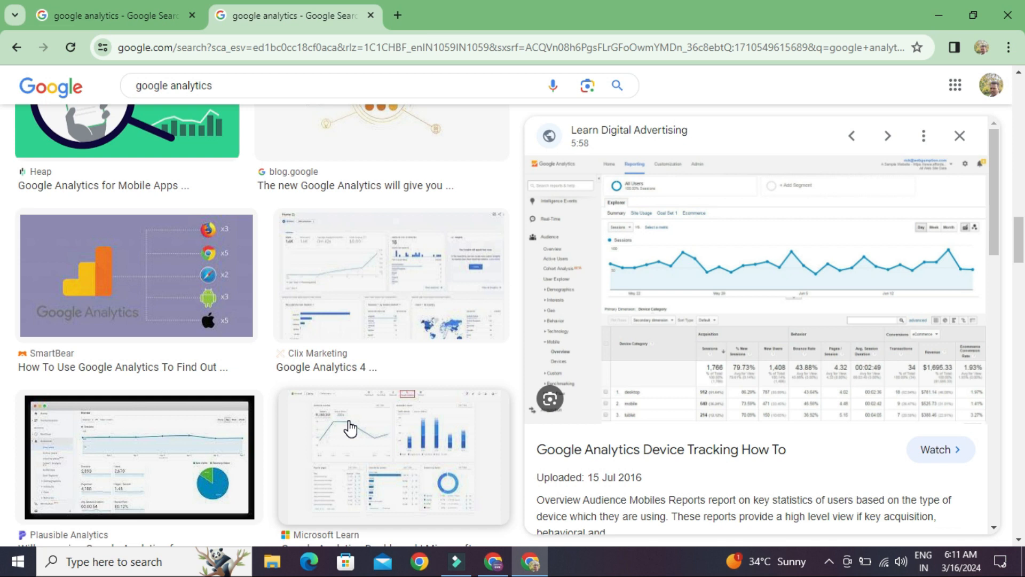
From the original search results, open the Analytics Tools & Solutions site, sign in to Analytics and start the account setup.
{"action": "left_click", "coordinate": [109, 16]}
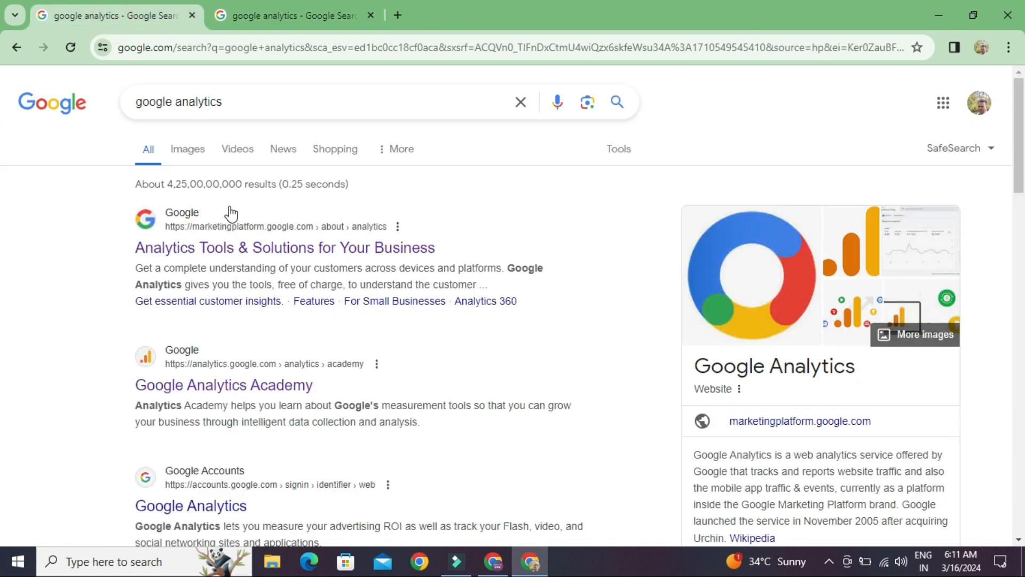
{"action": "left_click", "coordinate": [245, 249]}
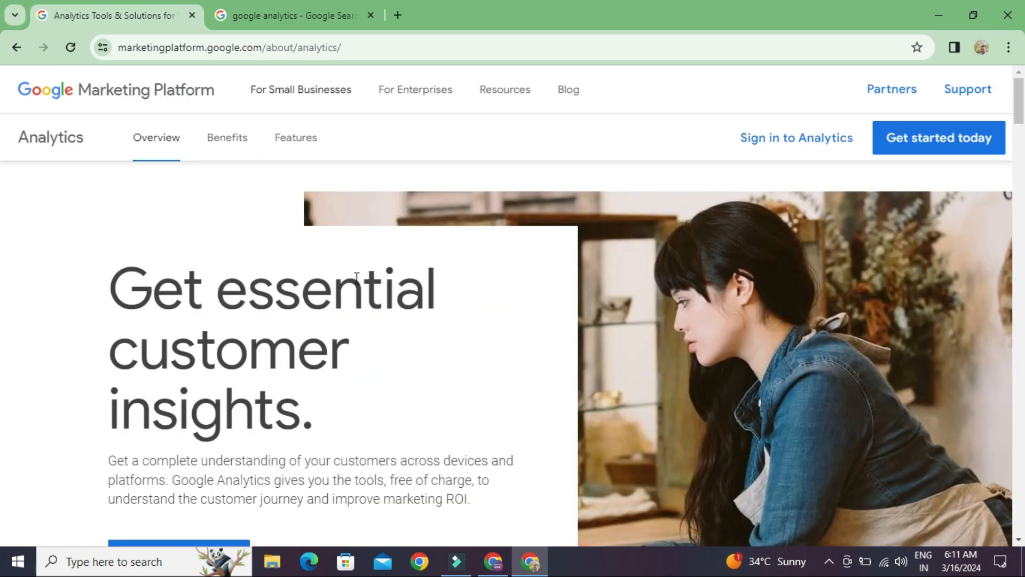
{"action": "left_click", "coordinate": [799, 134]}
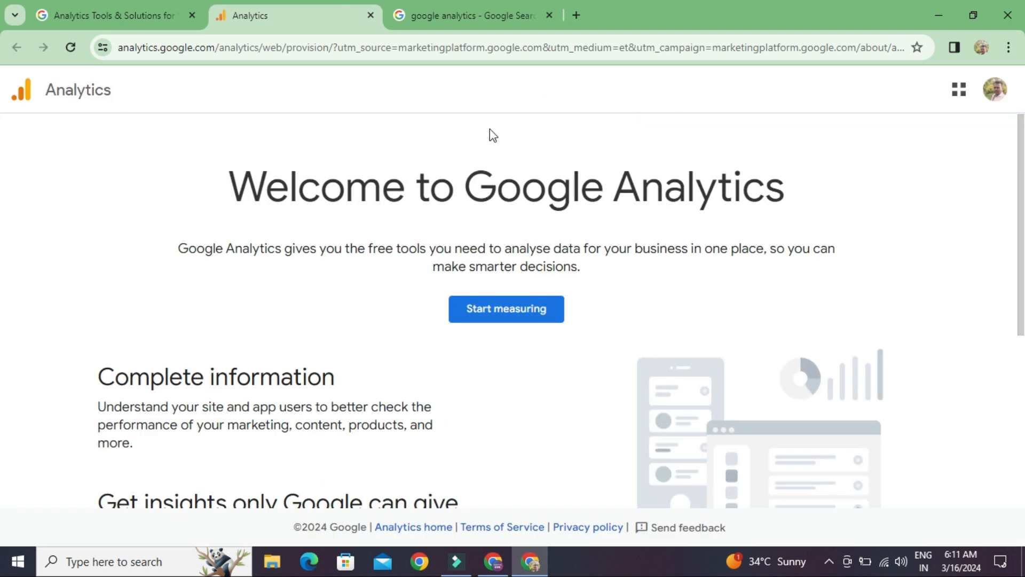
{"action": "left_click", "coordinate": [531, 318]}
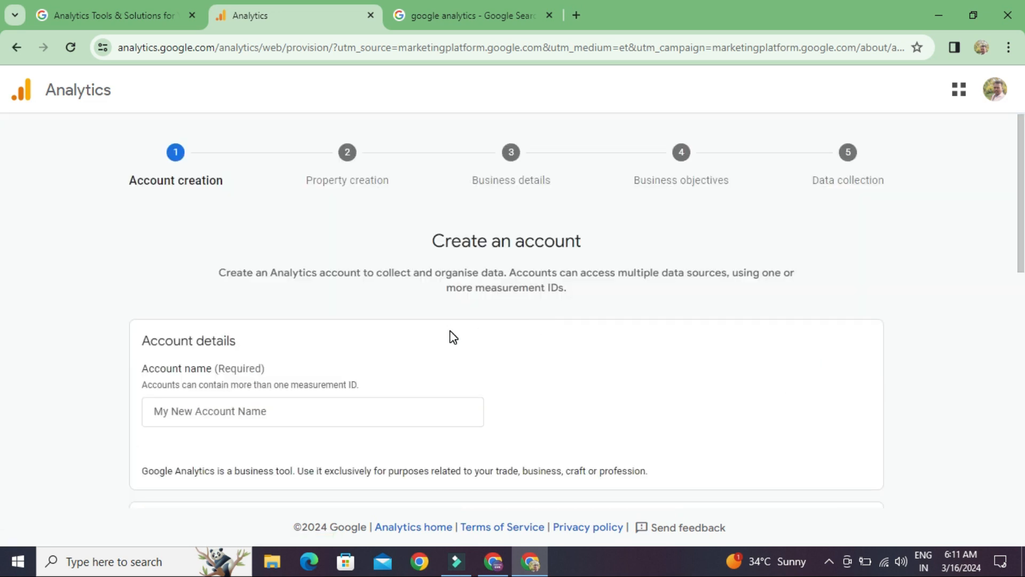
Enter "Digital GVK" as the name of the new Analytics account.
{"action": "left_click", "coordinate": [299, 414]}
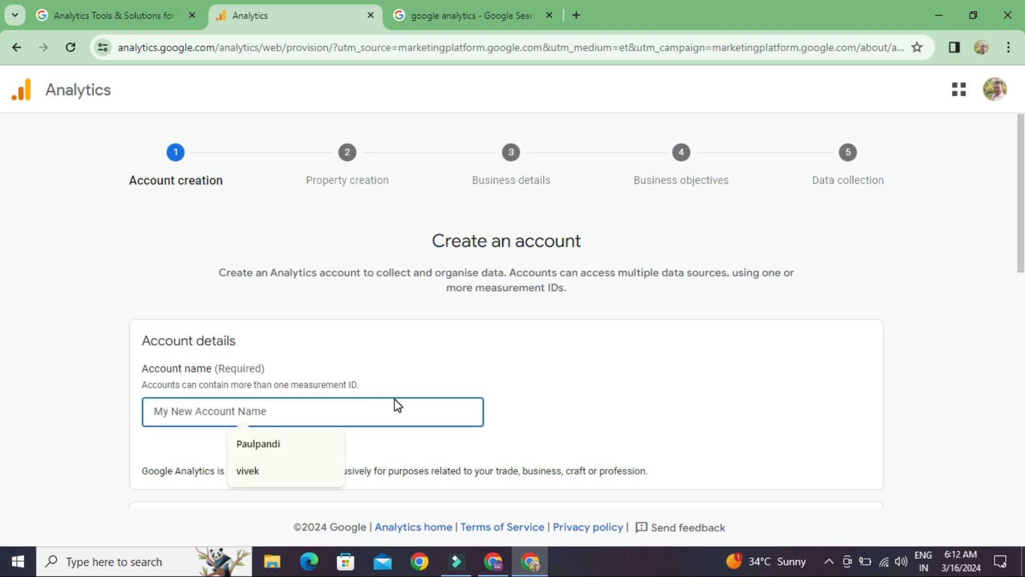
{"action": "left_click", "coordinate": [482, 345]}
{"action": "left_click", "coordinate": [427, 420]}
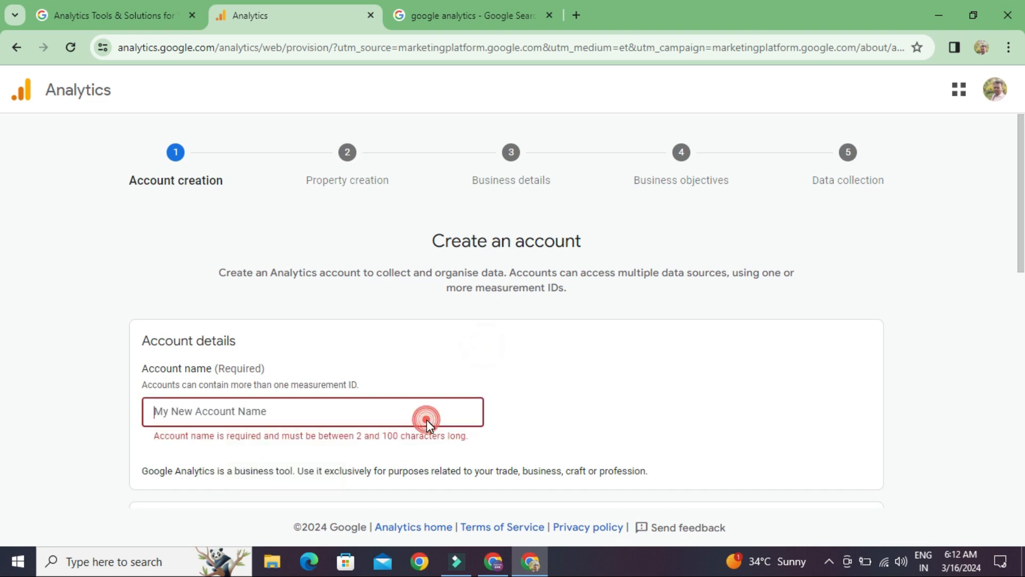
{"action": "type", "text": "Digital GVK"}
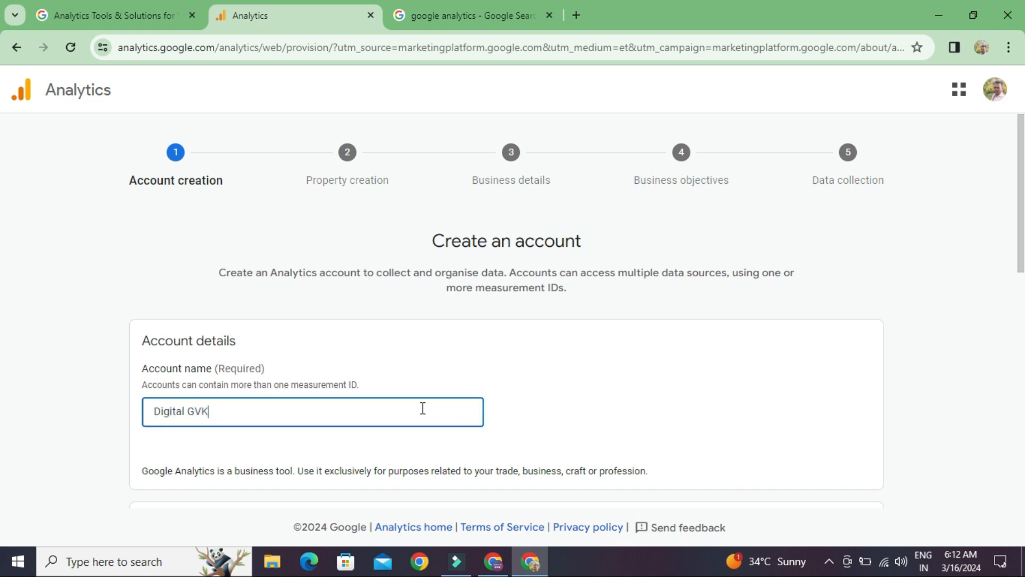
{"action": "left_click", "coordinate": [613, 392]}
Review the account data sharing settings, keep the default selections and continue to property creation.
{"action": "scroll", "coordinate": [612, 394], "scroll_direction": "down", "scroll_amount": 4}
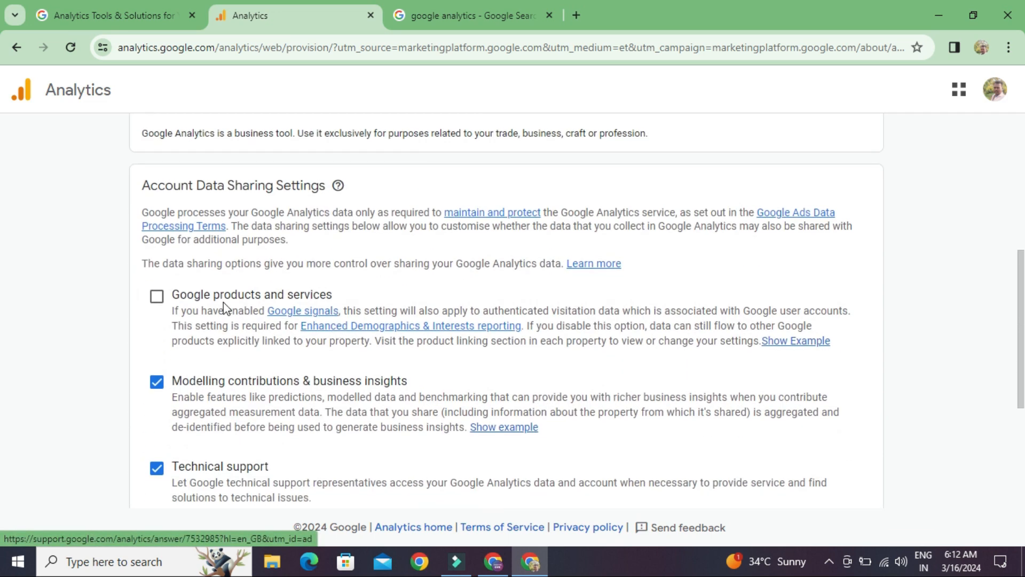
{"action": "scroll", "coordinate": [227, 349], "scroll_direction": "down", "scroll_amount": 4}
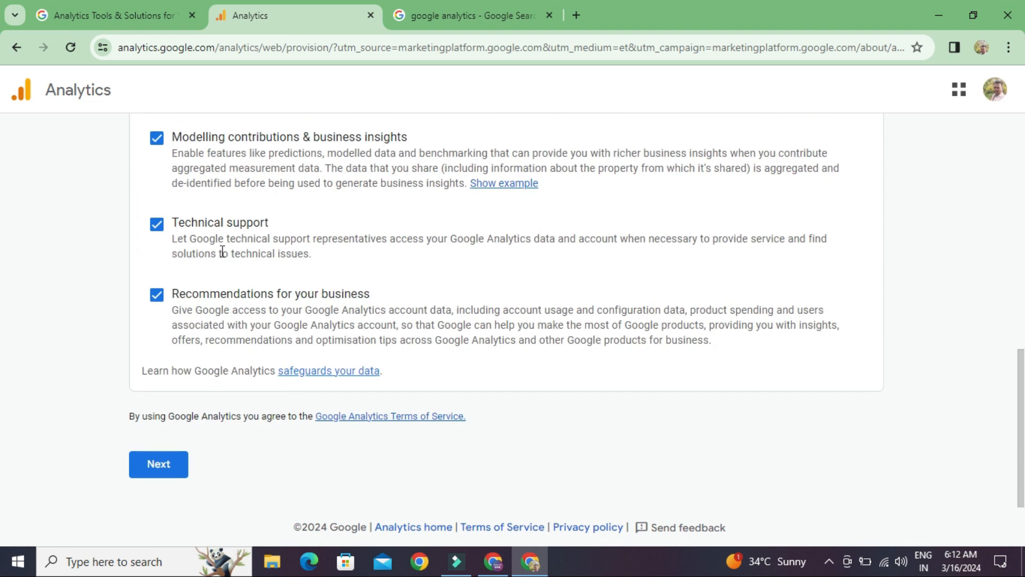
{"action": "left_click", "coordinate": [159, 460]}
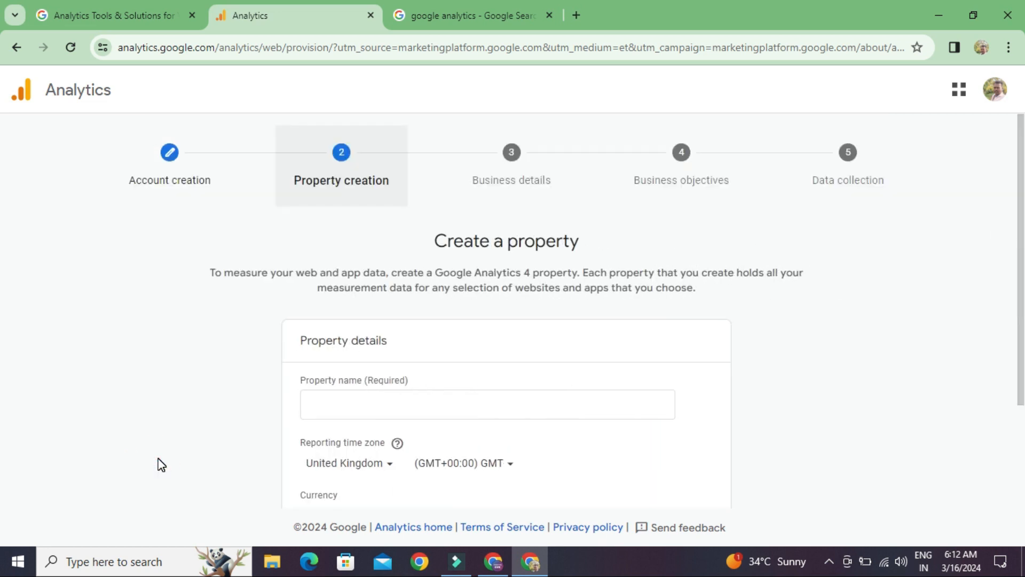
Name the property "Admin" and set its reporting time zone country to India.
{"action": "scroll", "coordinate": [210, 427], "scroll_direction": "down", "scroll_amount": 3}
{"action": "left_click", "coordinate": [329, 268]}
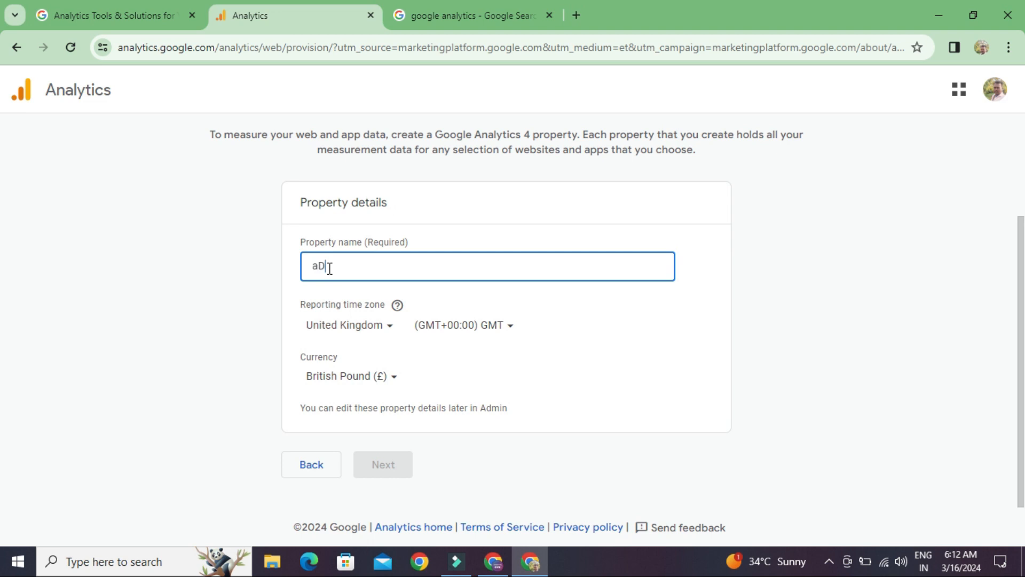
{"action": "double_click", "coordinate": [330, 268]}
{"action": "type", "text": "Admin"}
{"action": "left_click", "coordinate": [340, 326]}
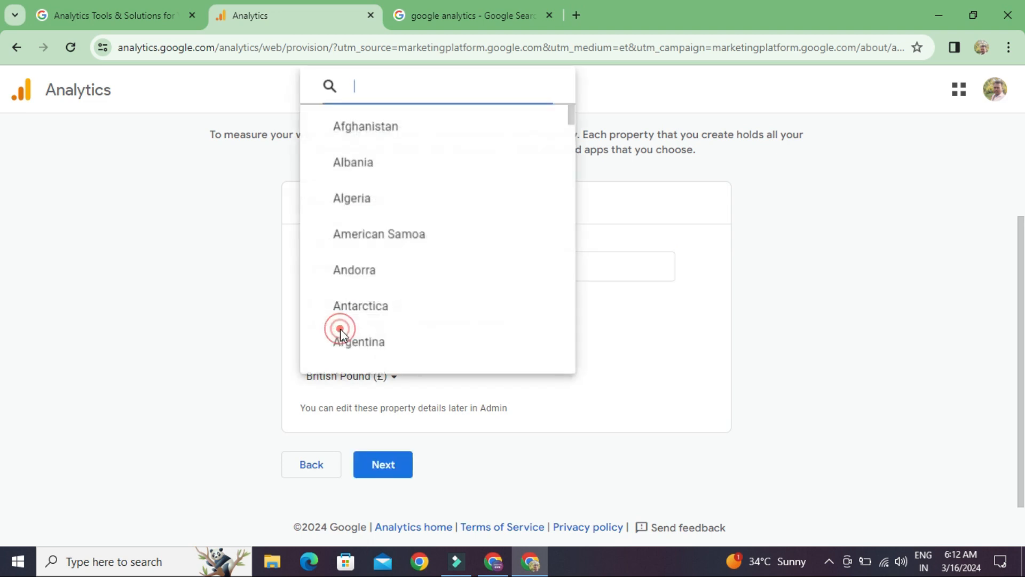
{"action": "type", "text": "india"}
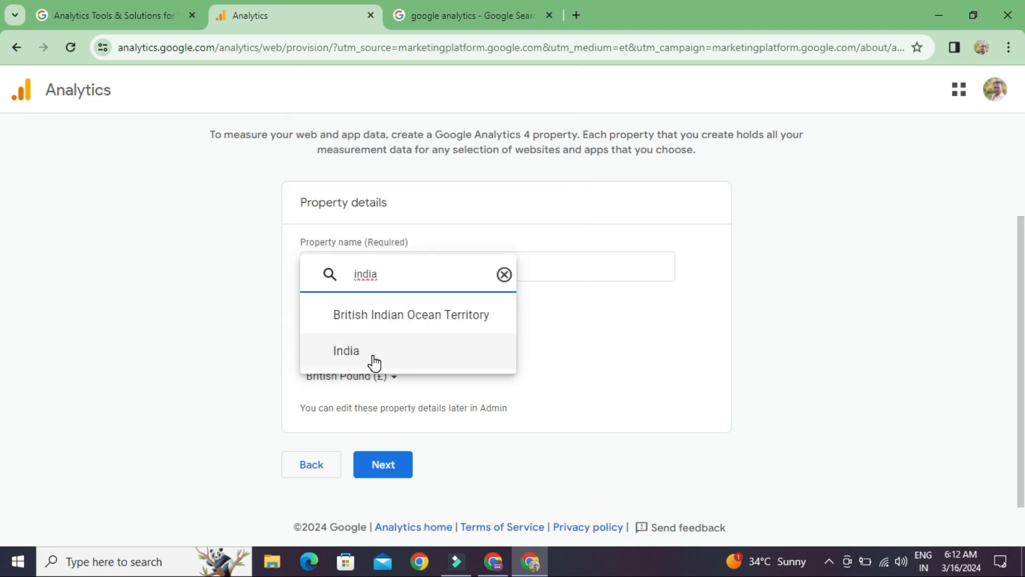
{"action": "left_click", "coordinate": [373, 354]}
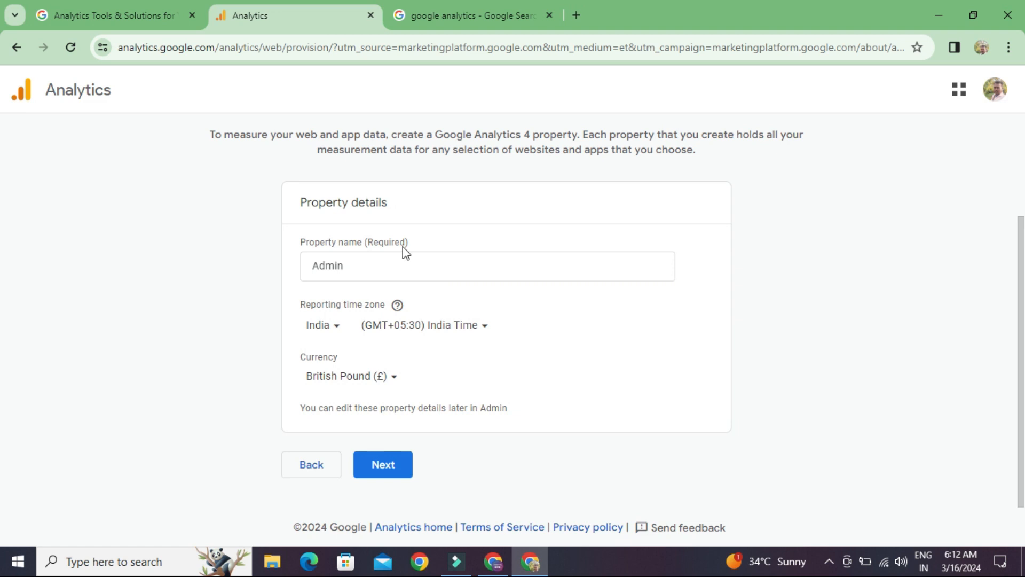
Set the property's currency to Indian Rupee (₹) and continue to the business details.
{"action": "left_click", "coordinate": [362, 383]}
{"action": "type", "text": "indi"}
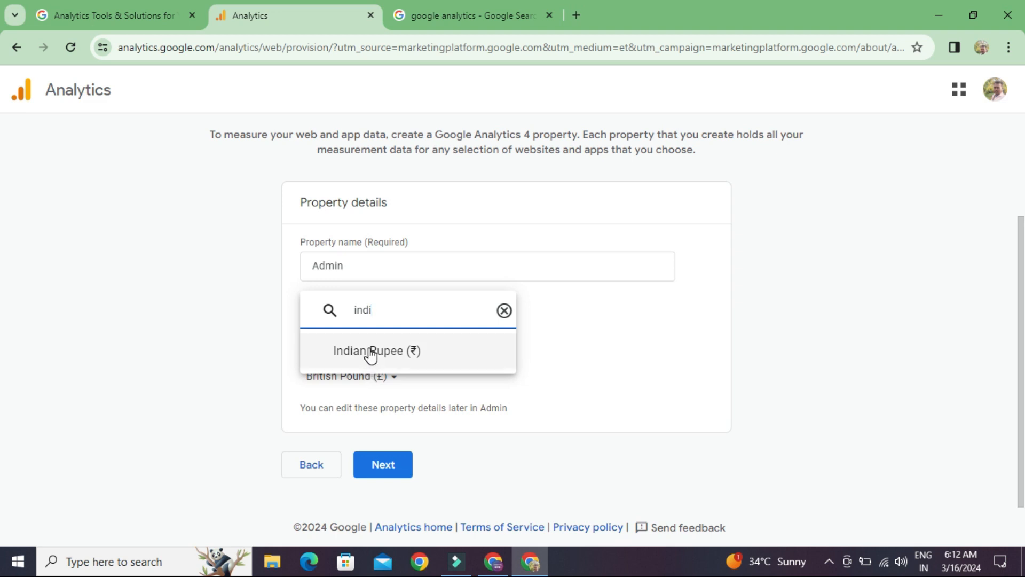
{"action": "left_click", "coordinate": [368, 353]}
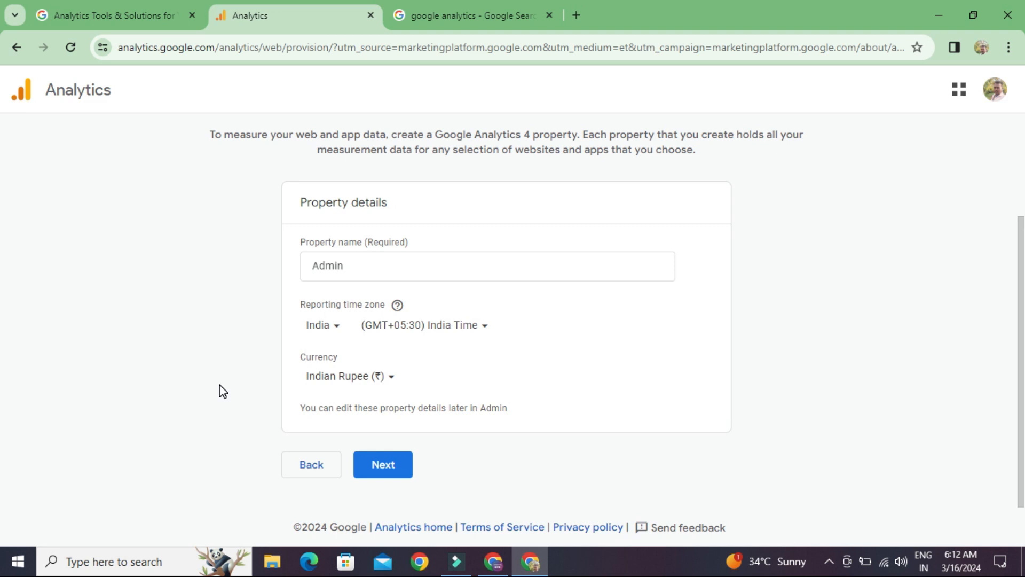
{"action": "left_click", "coordinate": [383, 472]}
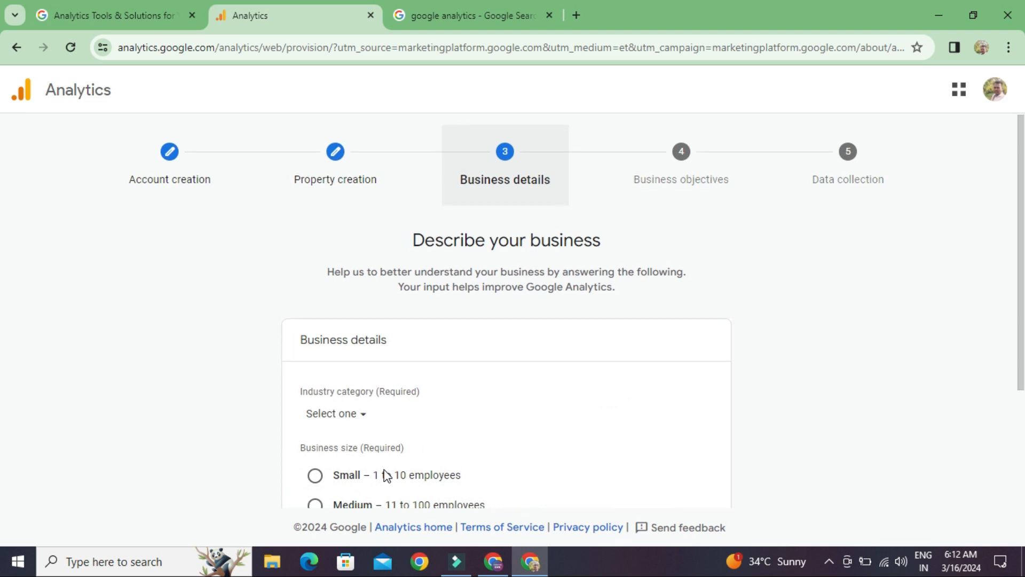
Set the business size to Small – 1 to 10 employees.
{"action": "scroll", "coordinate": [386, 475], "scroll_direction": "down", "scroll_amount": 3}
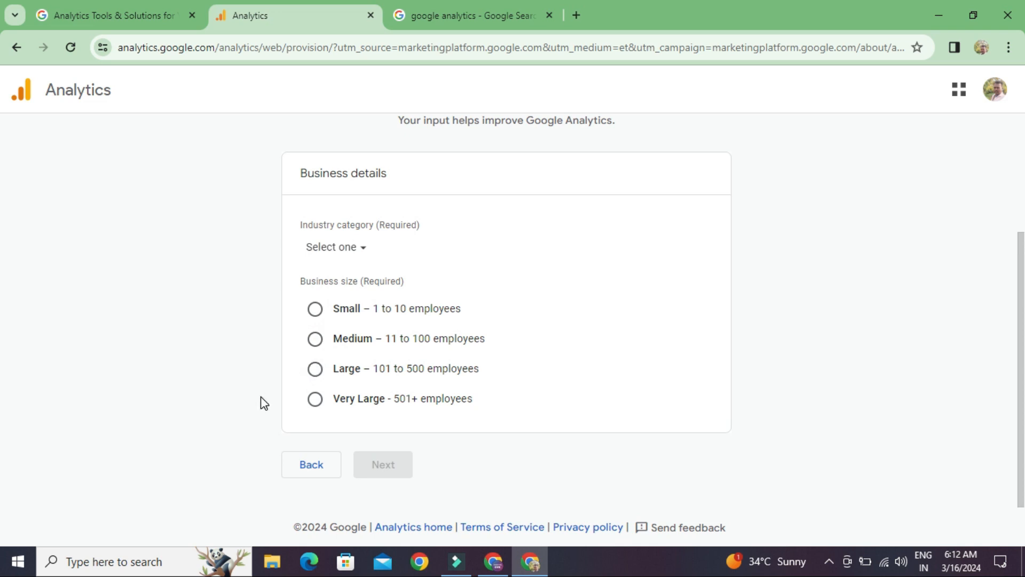
{"action": "left_click", "coordinate": [315, 311]}
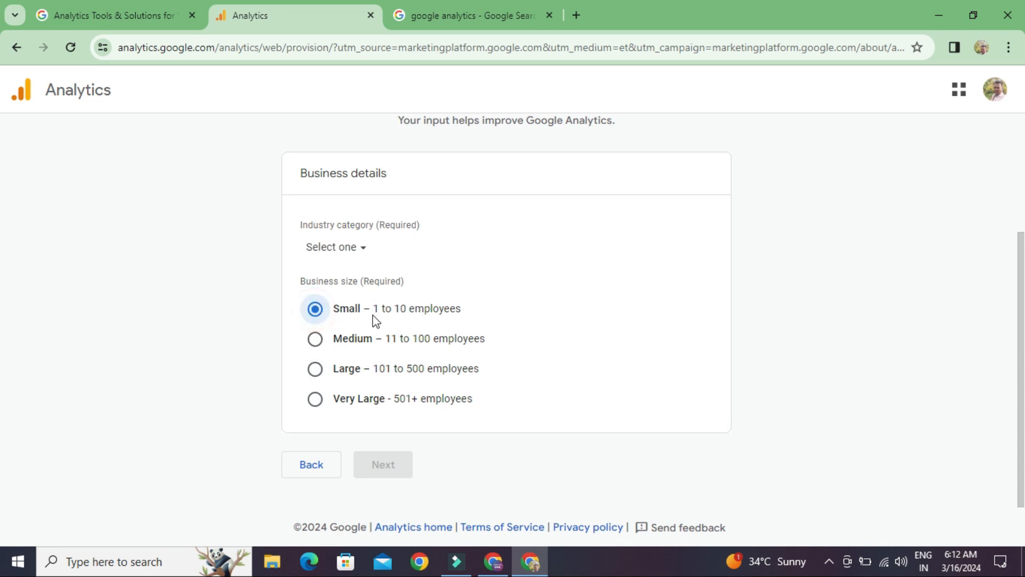
{"action": "scroll", "coordinate": [359, 328], "scroll_direction": "up", "scroll_amount": 2}
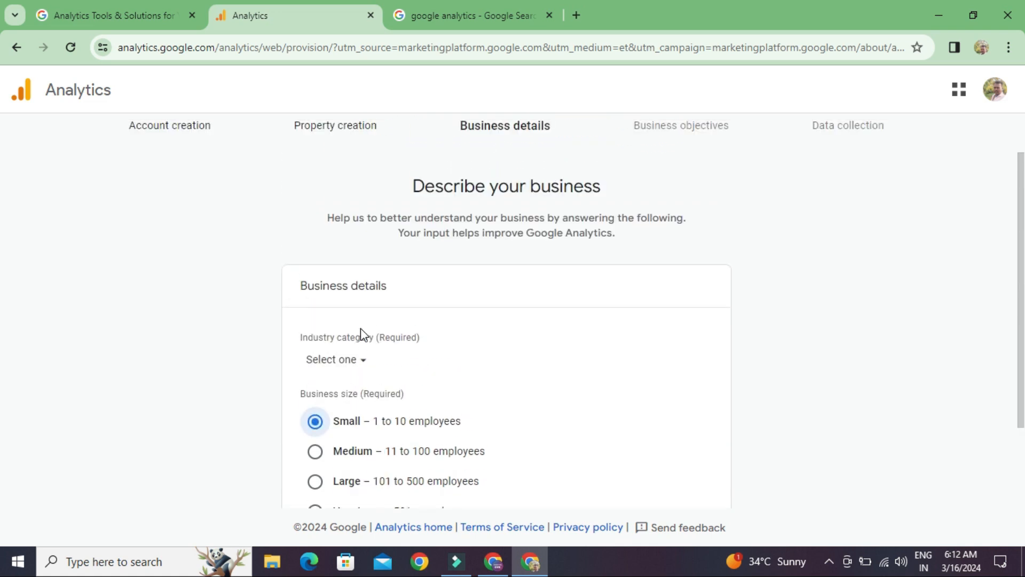
{"action": "scroll", "coordinate": [342, 425], "scroll_direction": "down", "scroll_amount": 2}
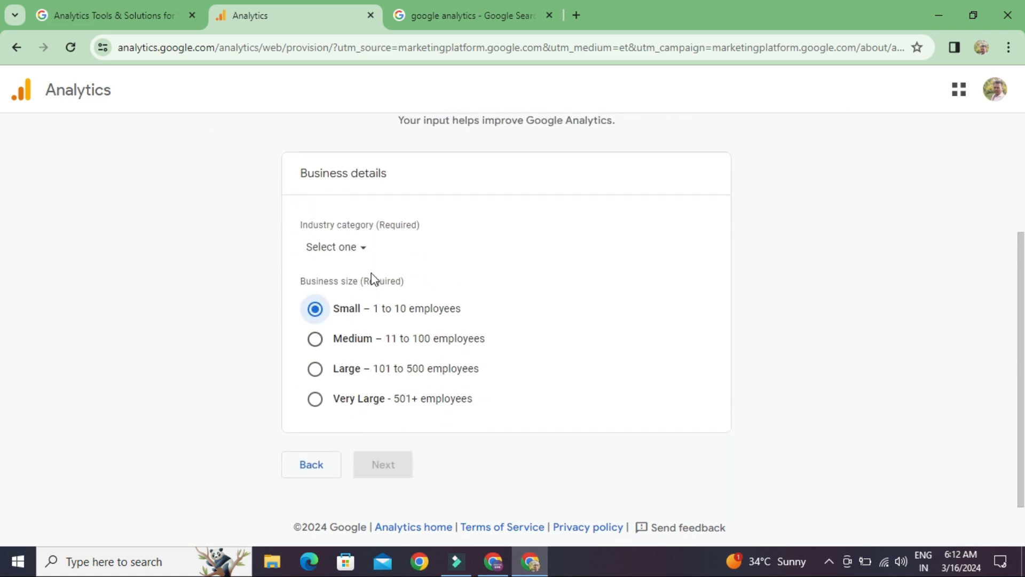
Look through the industry categories and choose "Other business activity" for the business.
{"action": "left_click", "coordinate": [345, 246]}
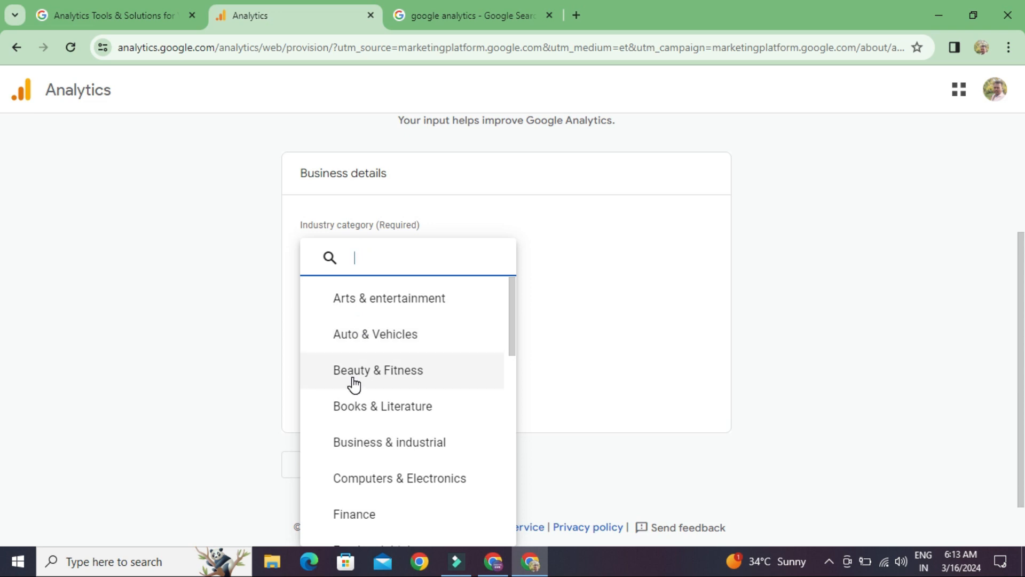
{"action": "type", "text": "SEV"}
{"action": "key", "text": "ctrl+a"}
{"action": "key", "text": "BackSpace"}
{"action": "scroll", "coordinate": [385, 370], "scroll_direction": "down", "scroll_amount": 3}
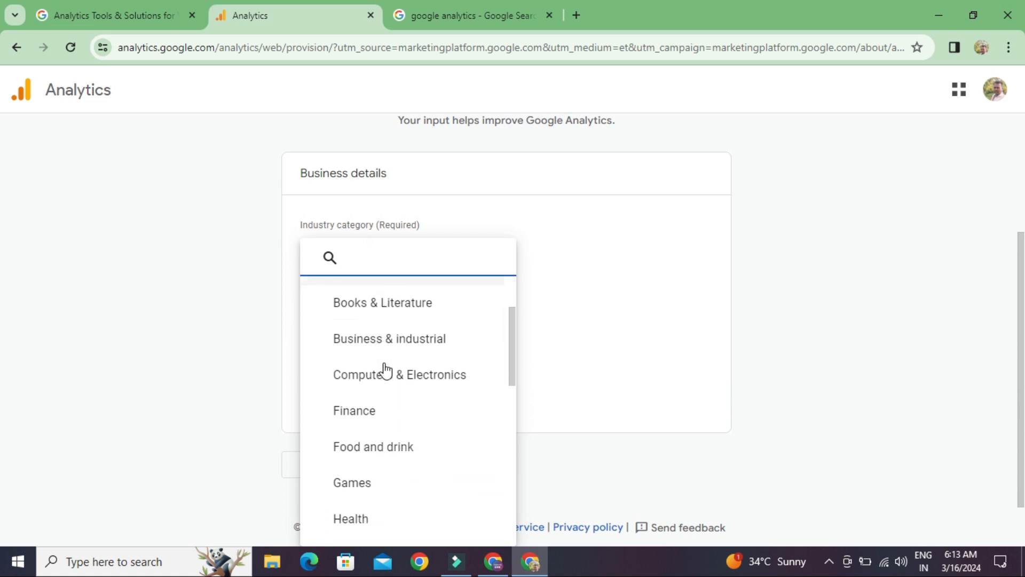
{"action": "scroll", "coordinate": [385, 370], "scroll_direction": "down", "scroll_amount": 6}
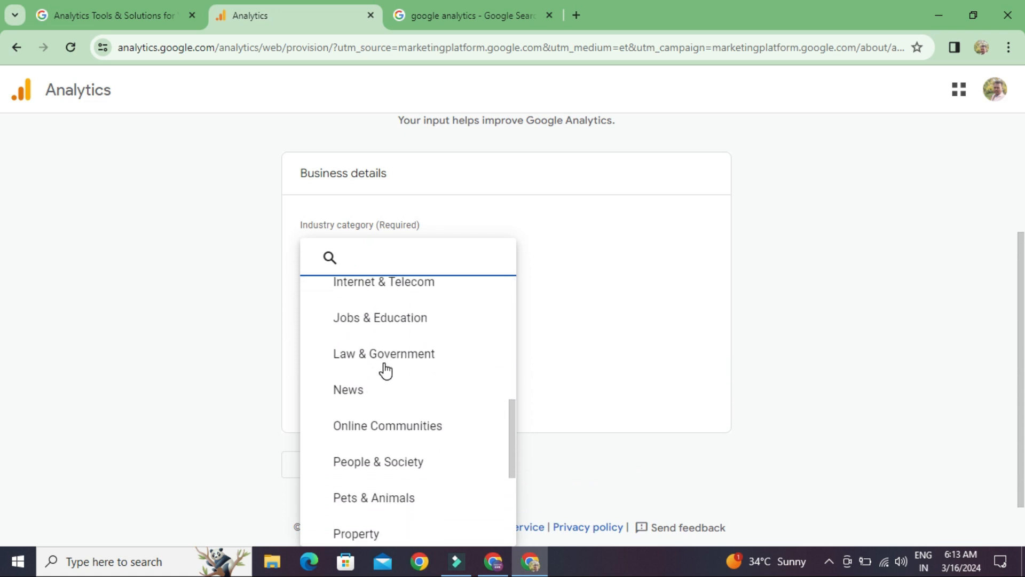
{"action": "scroll", "coordinate": [385, 370], "scroll_direction": "down", "scroll_amount": 3}
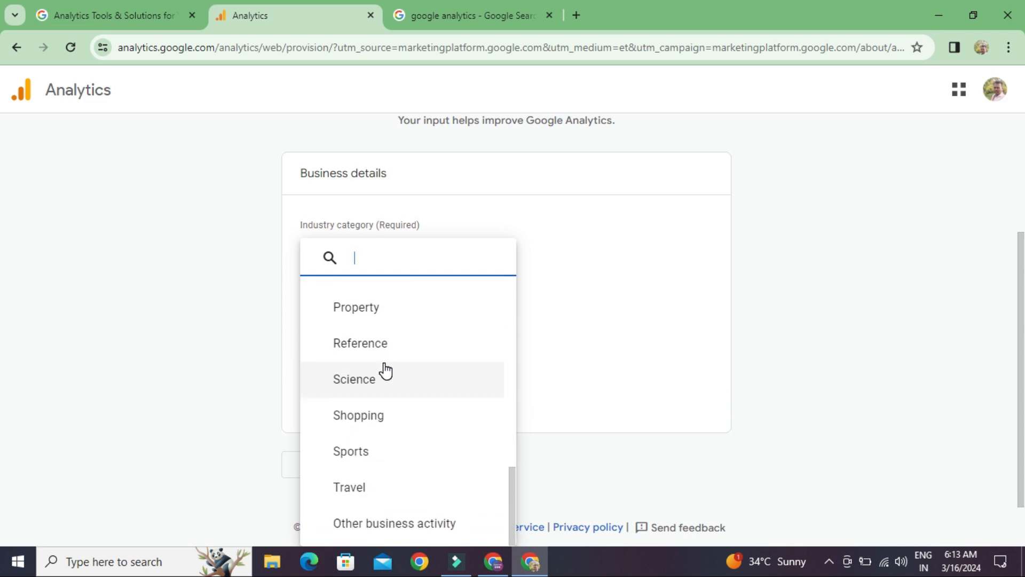
{"action": "left_click", "coordinate": [407, 523]}
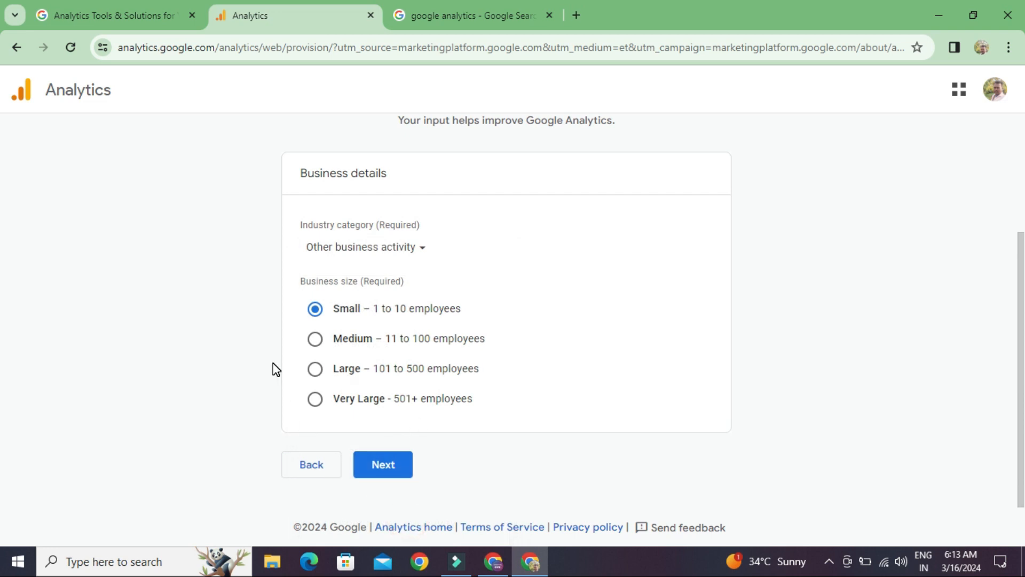
{"action": "left_click", "coordinate": [348, 250]}
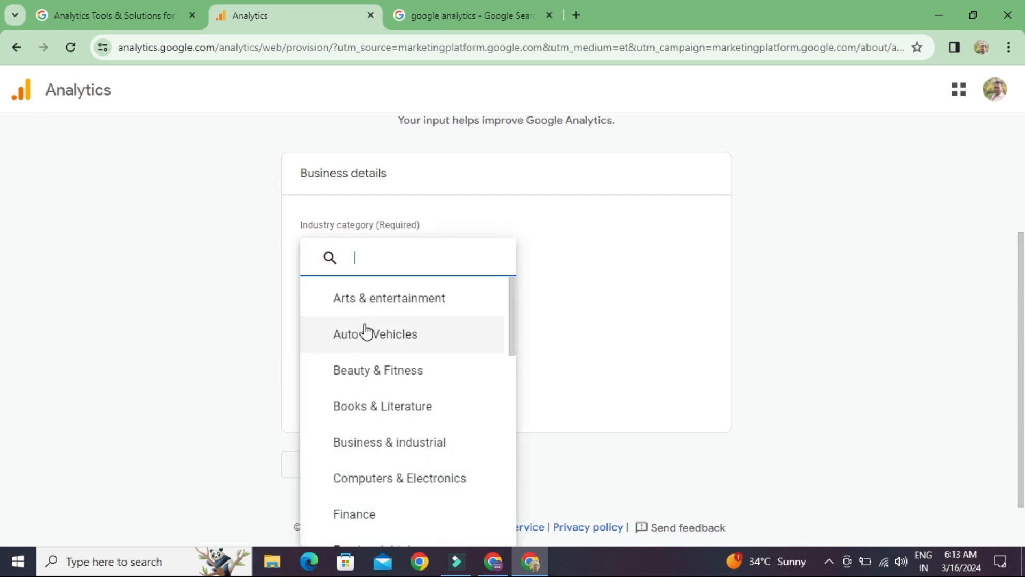
{"action": "scroll", "coordinate": [366, 330], "scroll_direction": "down", "scroll_amount": 10}
{"action": "left_click", "coordinate": [254, 317]}
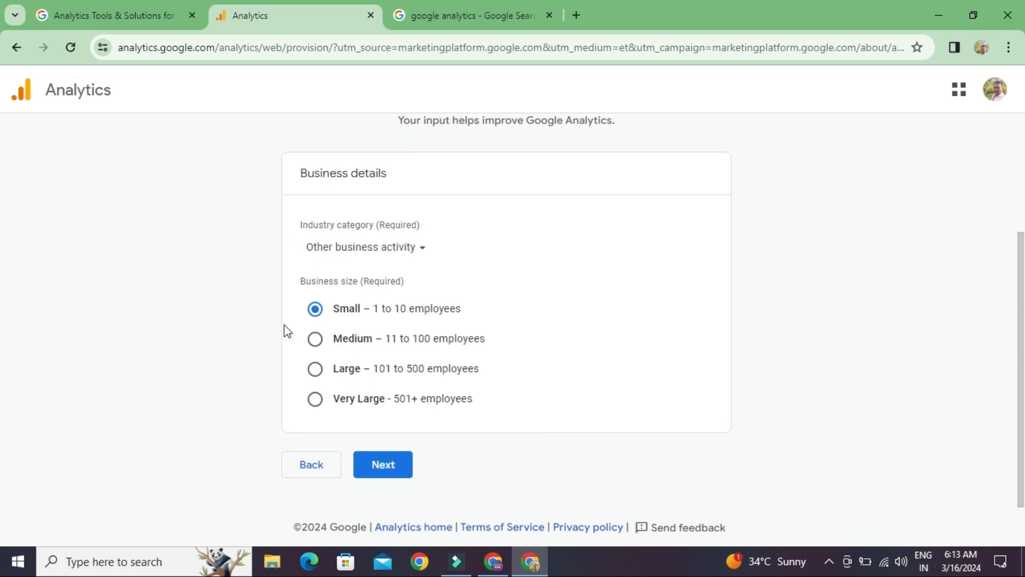
Continue to the business objectives and select Generate leads, Drive online sales and Raise brand awareness.
{"action": "left_click", "coordinate": [382, 465]}
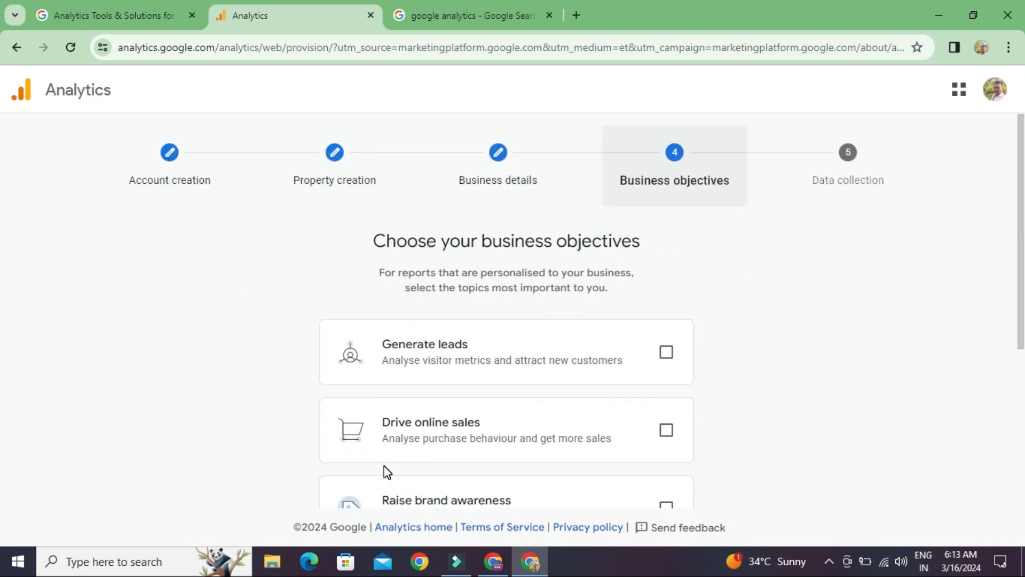
{"action": "scroll", "coordinate": [295, 437], "scroll_direction": "down", "scroll_amount": 5}
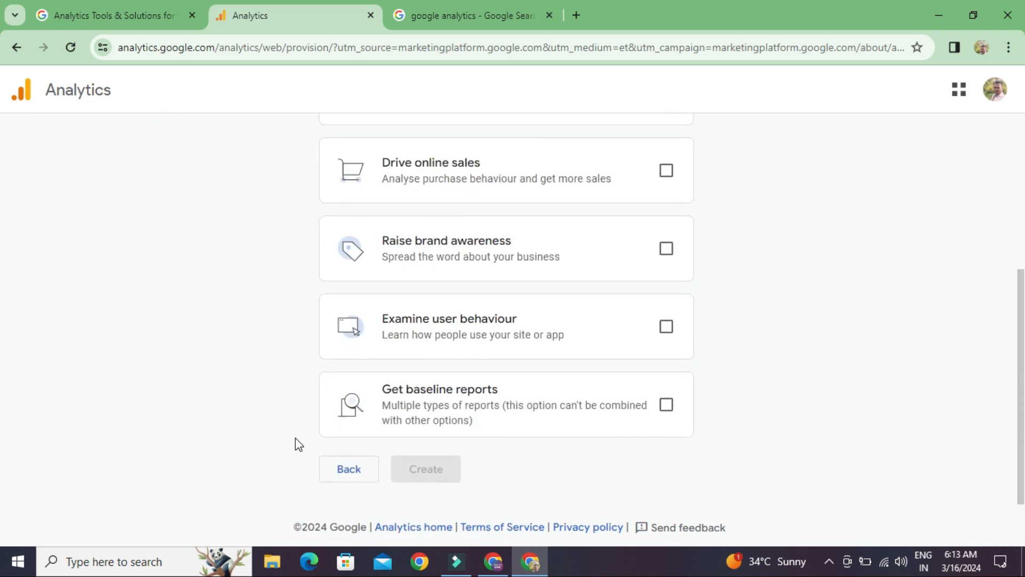
{"action": "scroll", "coordinate": [296, 438], "scroll_direction": "up", "scroll_amount": 5}
{"action": "scroll", "coordinate": [296, 437], "scroll_direction": "down", "scroll_amount": 2}
{"action": "scroll", "coordinate": [296, 437], "scroll_direction": "down", "scroll_amount": 1}
{"action": "left_click", "coordinate": [666, 238]}
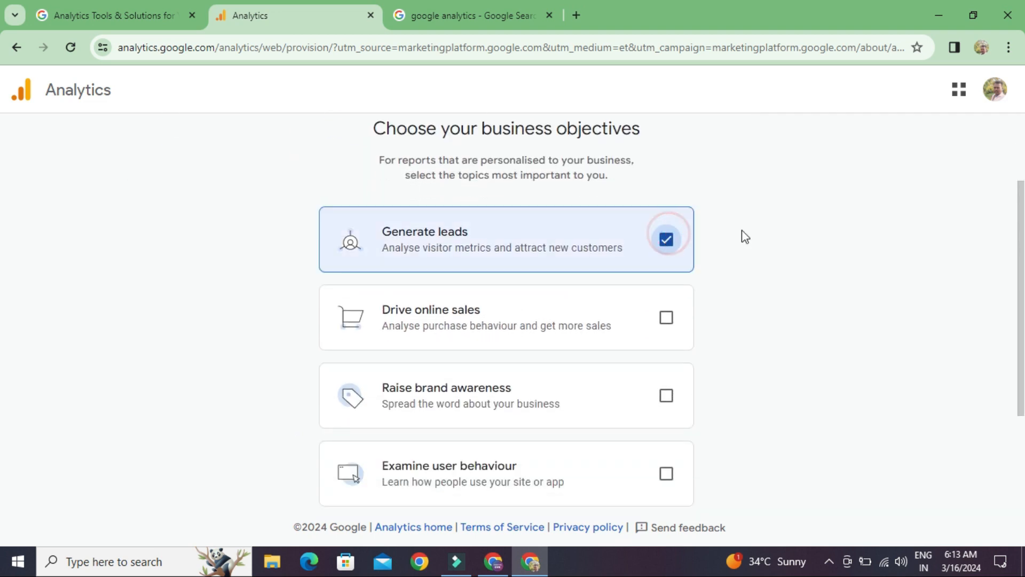
{"action": "scroll", "coordinate": [760, 238], "scroll_direction": "down", "scroll_amount": 1}
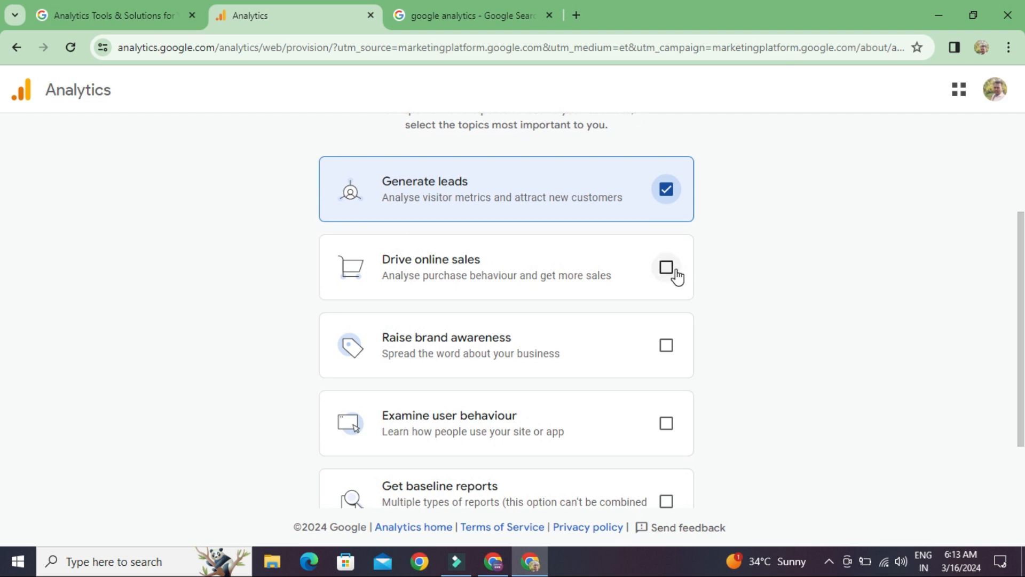
{"action": "left_click", "coordinate": [666, 267]}
{"action": "scroll", "coordinate": [737, 271], "scroll_direction": "down", "scroll_amount": 2}
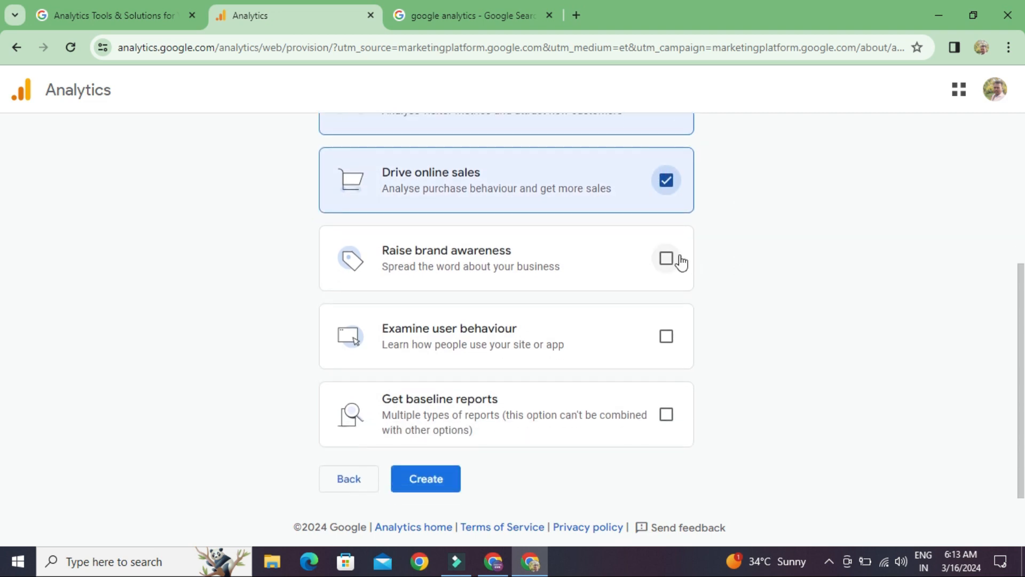
{"action": "left_click", "coordinate": [668, 259]}
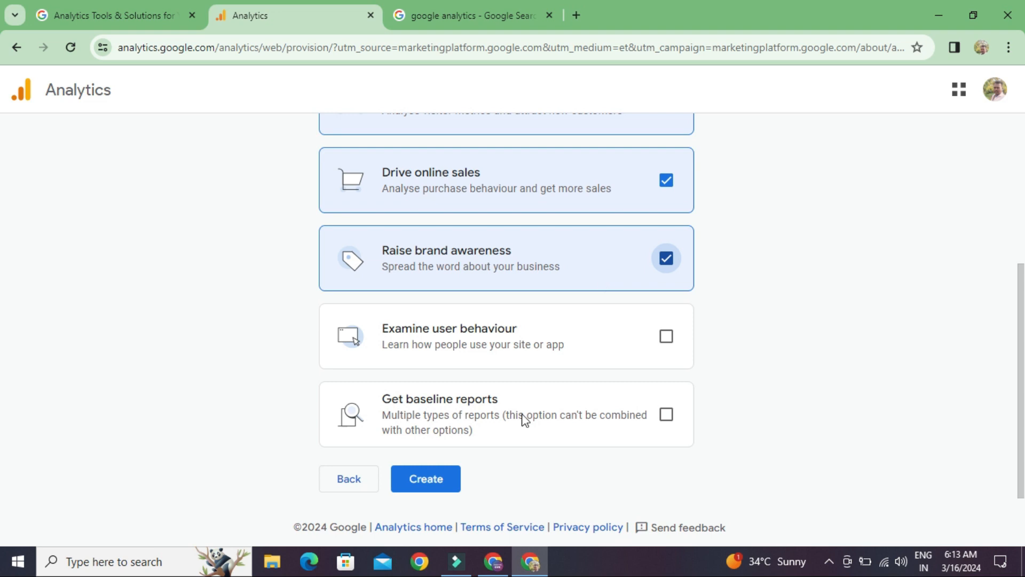
Create the account with the chosen objectives and set the Terms of Service agreement's country to India.
{"action": "left_click", "coordinate": [442, 478]}
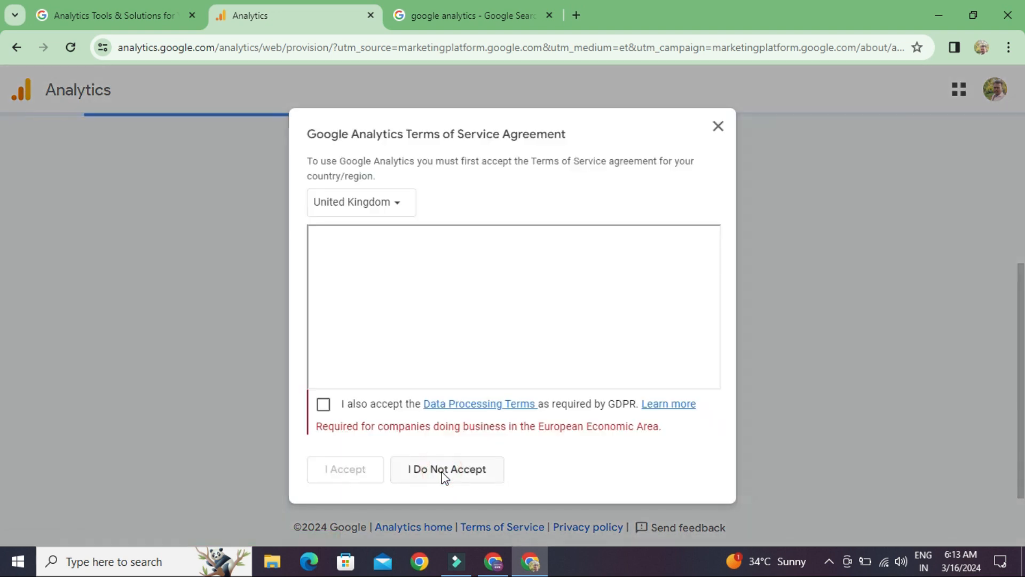
{"action": "left_click", "coordinate": [368, 204]}
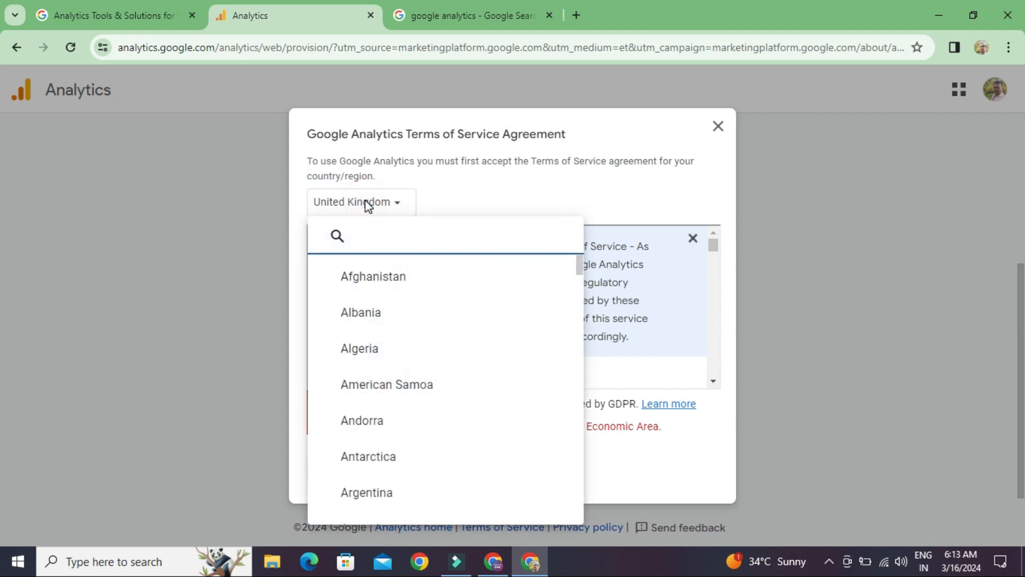
{"action": "type", "text": "INI"}
{"action": "key", "text": "ctrl+a"}
{"action": "type", "text": "I"}
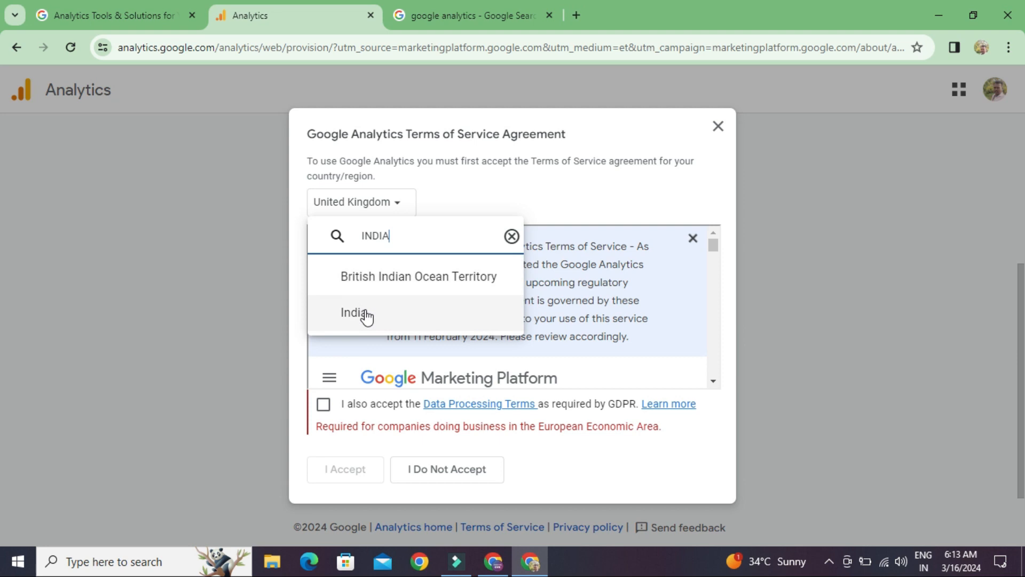
{"action": "left_click", "coordinate": [361, 312]}
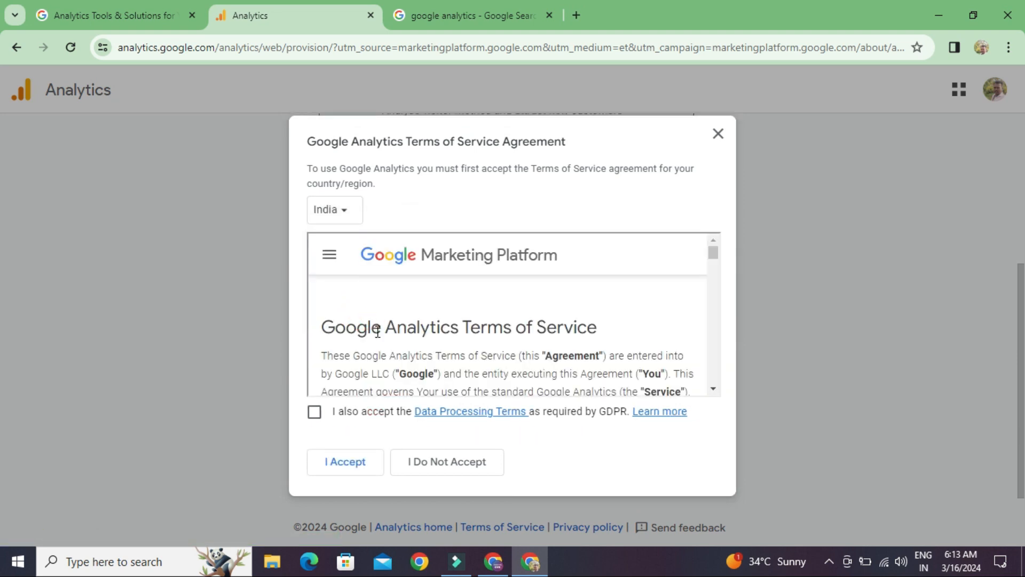
Read through the agreement, then accept the GDPR Data Processing Terms and the Google Analytics Terms of Service.
{"action": "scroll", "coordinate": [378, 332], "scroll_direction": "down", "scroll_amount": 10}
{"action": "scroll", "coordinate": [377, 332], "scroll_direction": "down", "scroll_amount": 5}
{"action": "scroll", "coordinate": [377, 332], "scroll_direction": "down", "scroll_amount": 20}
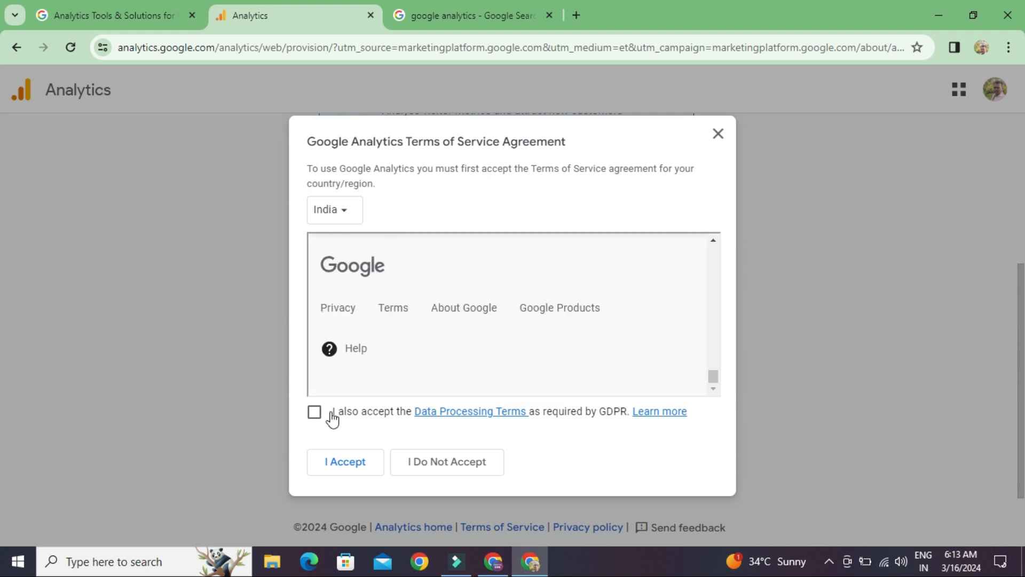
{"action": "left_click", "coordinate": [315, 418]}
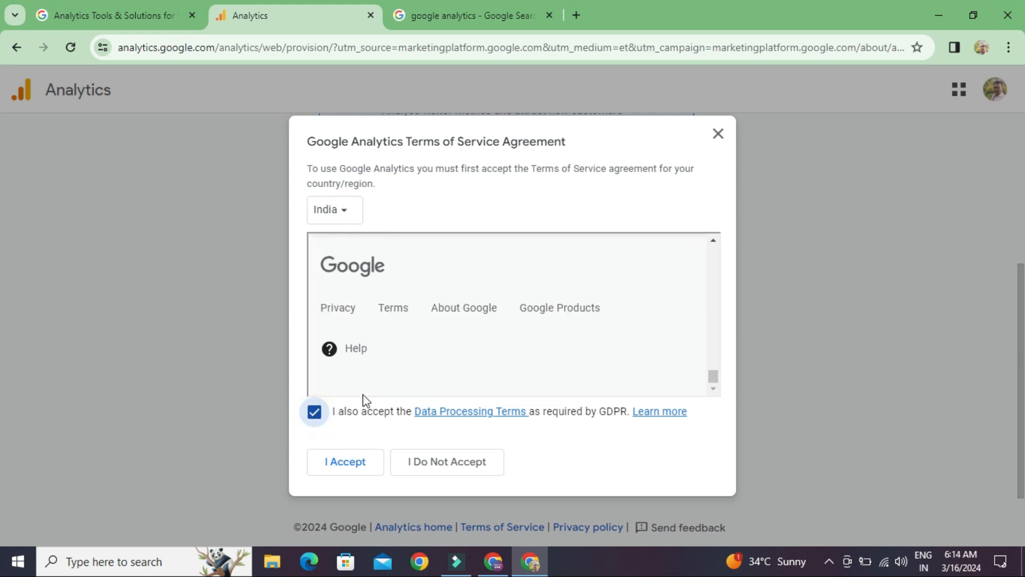
{"action": "scroll", "coordinate": [483, 302], "scroll_direction": "up", "scroll_amount": 3}
{"action": "scroll", "coordinate": [483, 302], "scroll_direction": "down", "scroll_amount": 3}
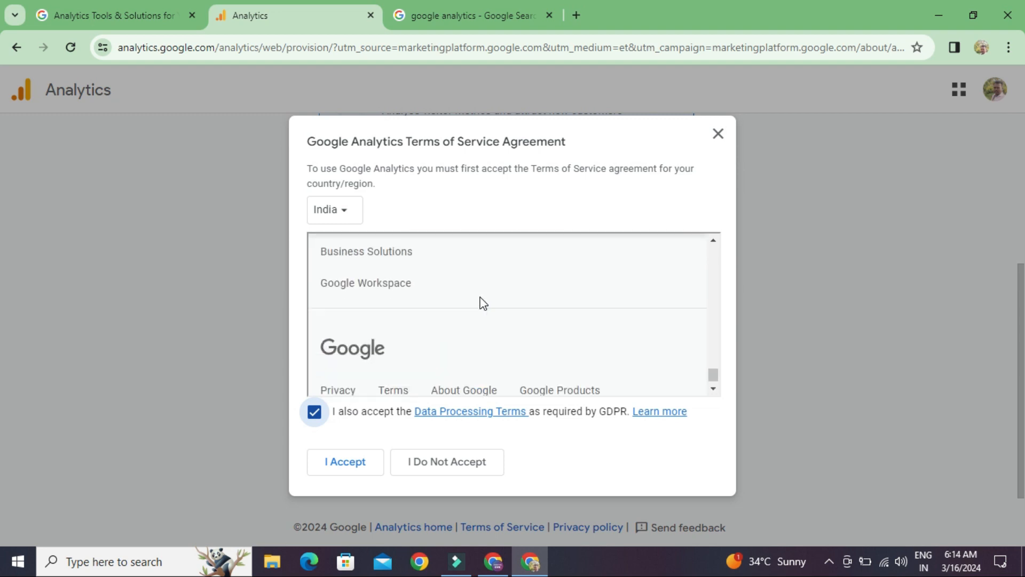
{"action": "left_click", "coordinate": [340, 460]}
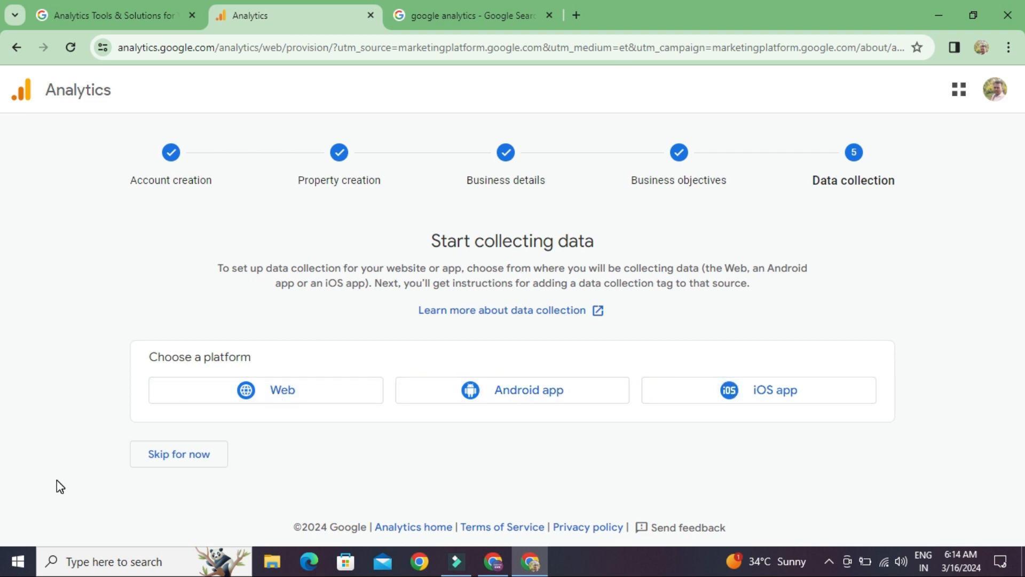
Choose Web as the data collection platform, then search Google for DIGITAL GVK in a new tab and copy its YouTube channel address.
{"action": "left_click", "coordinate": [236, 398]}
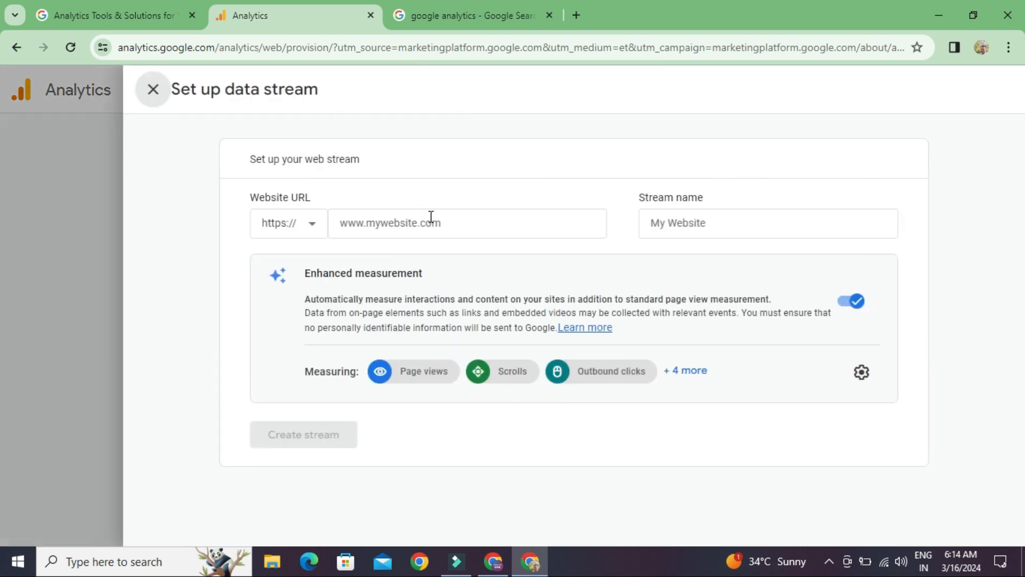
{"action": "left_click", "coordinate": [430, 220]}
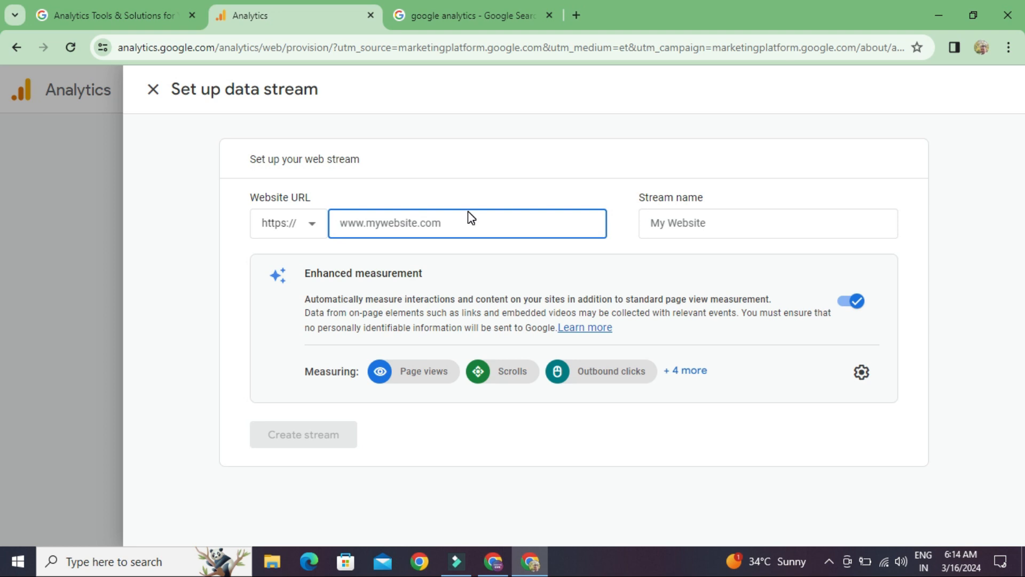
{"action": "left_click", "coordinate": [576, 8]}
{"action": "type", "text": "DIGITAL GVK"}
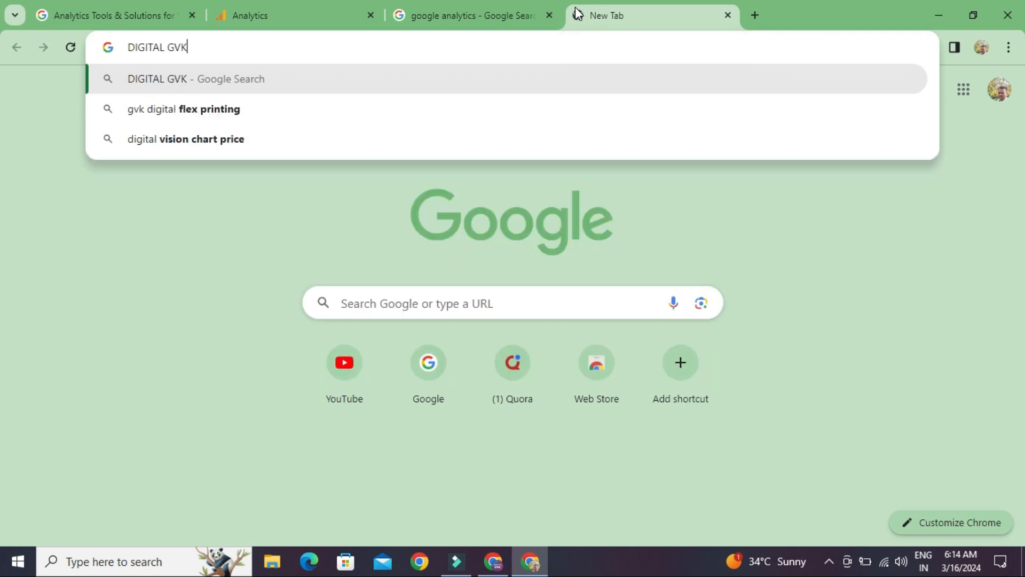
{"action": "key", "text": "Return"}
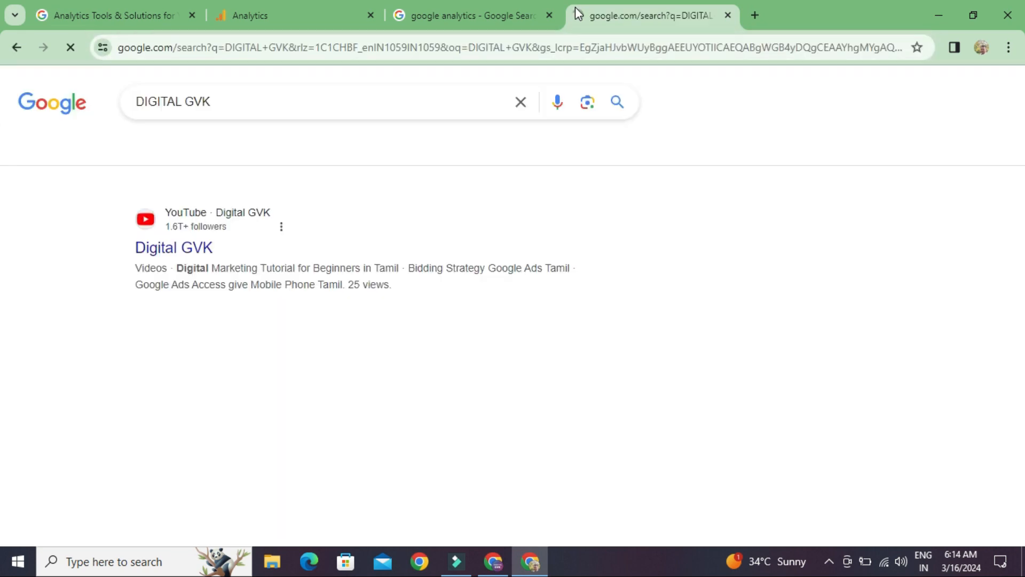
{"action": "left_click", "coordinate": [208, 279]}
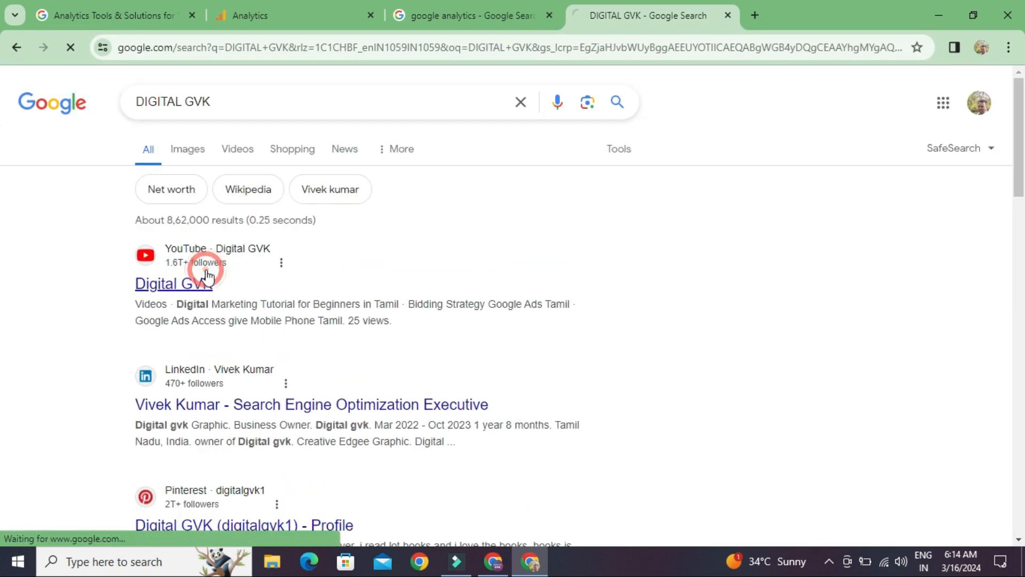
{"action": "left_click", "coordinate": [466, 55]}
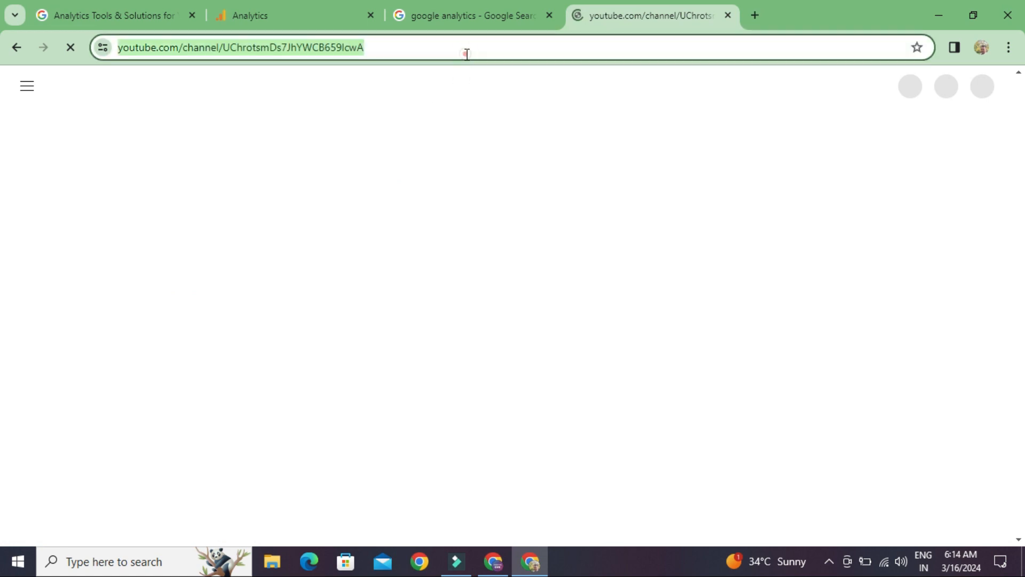
{"action": "left_click", "coordinate": [470, 6]}
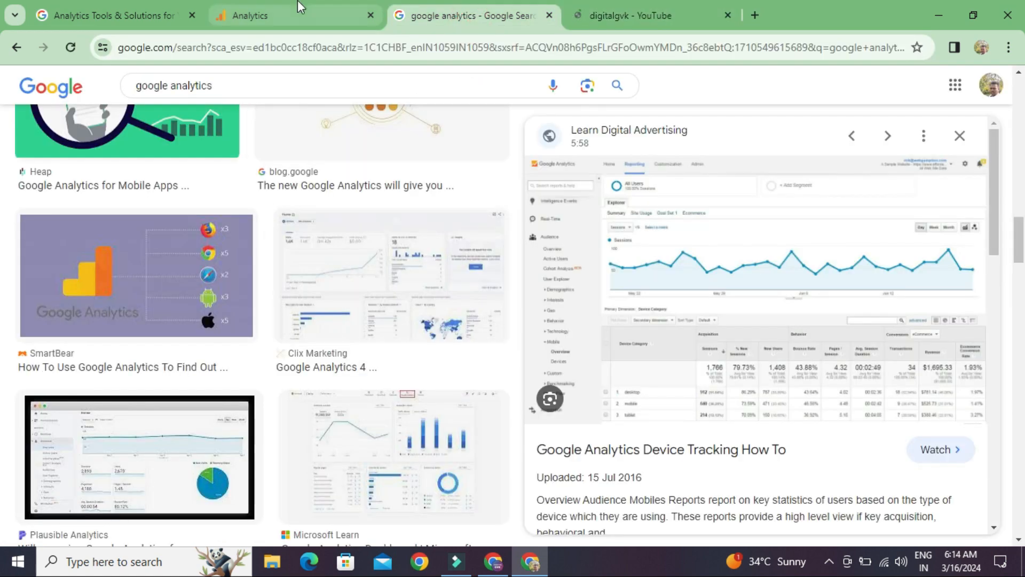
{"action": "left_click", "coordinate": [297, 16]}
{"action": "type", "text": "youtube.com/channel/UChrotsmDs7JhYWCB659lcwA"}
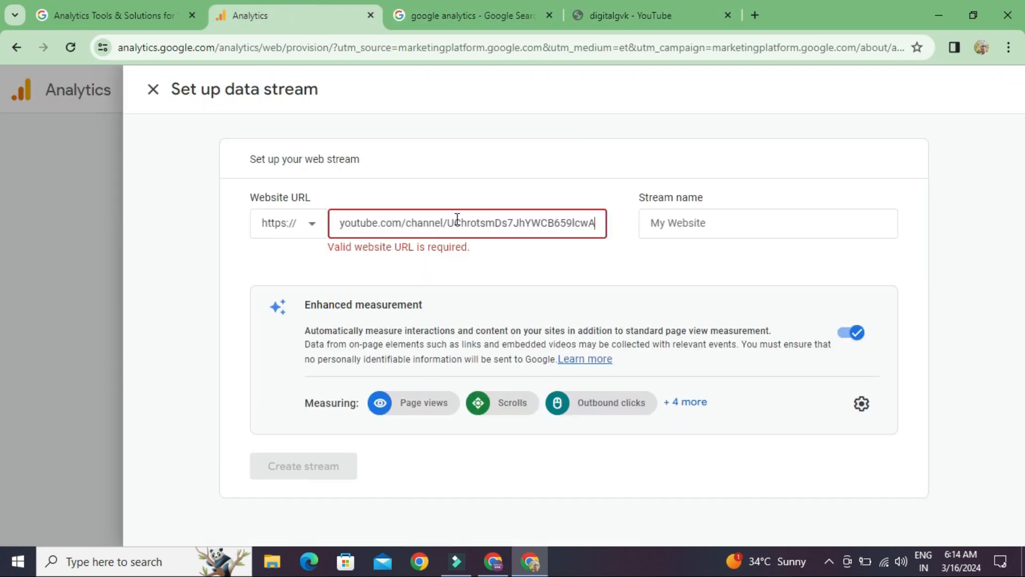
{"action": "left_click", "coordinate": [438, 258]}
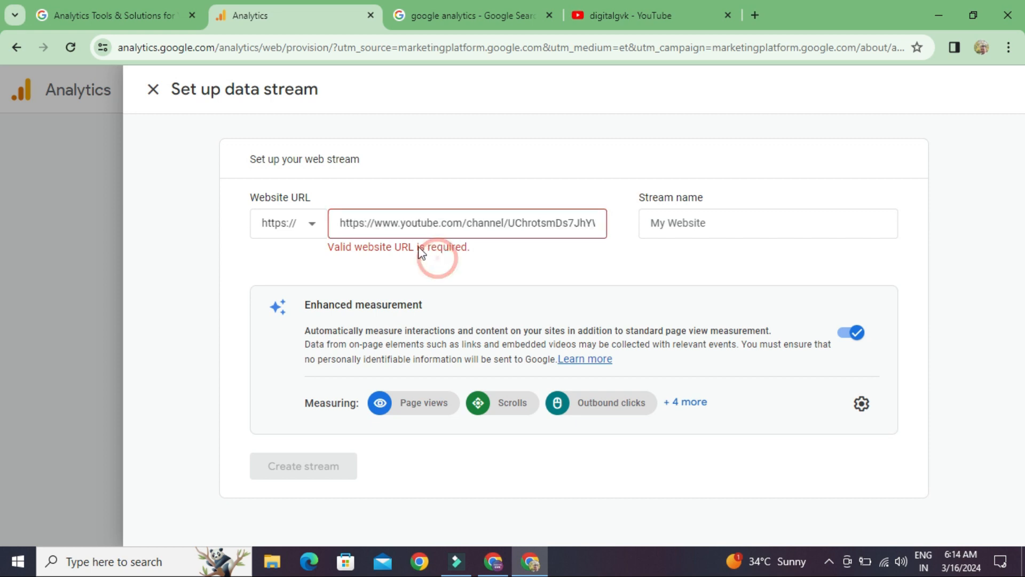
{"action": "left_click", "coordinate": [379, 221]}
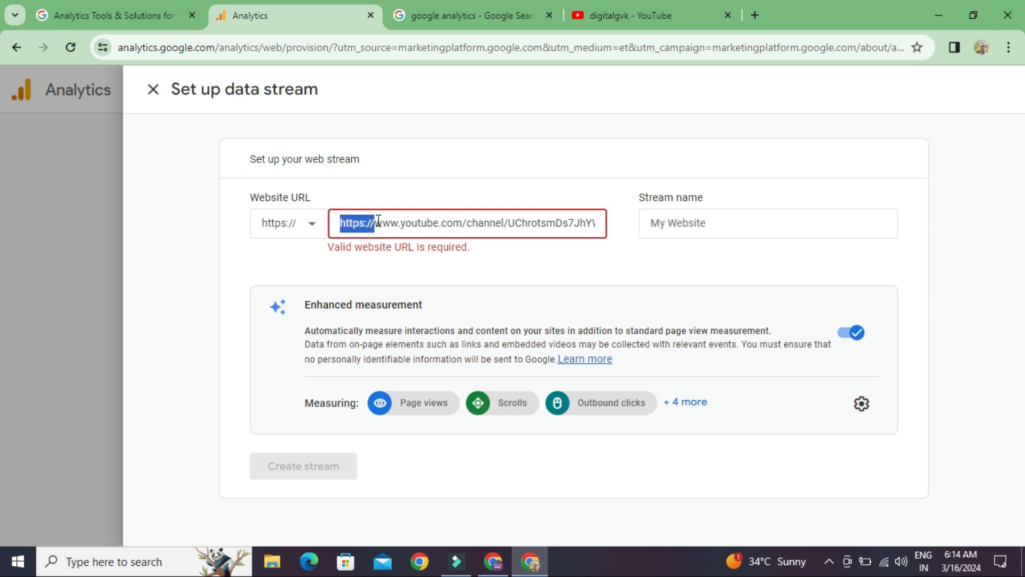
{"action": "key", "text": "BackSpace"}
Name the stream "Digital GVK" and create the web stream.
{"action": "left_click", "coordinate": [678, 216]}
{"action": "type", "text": "dl"}
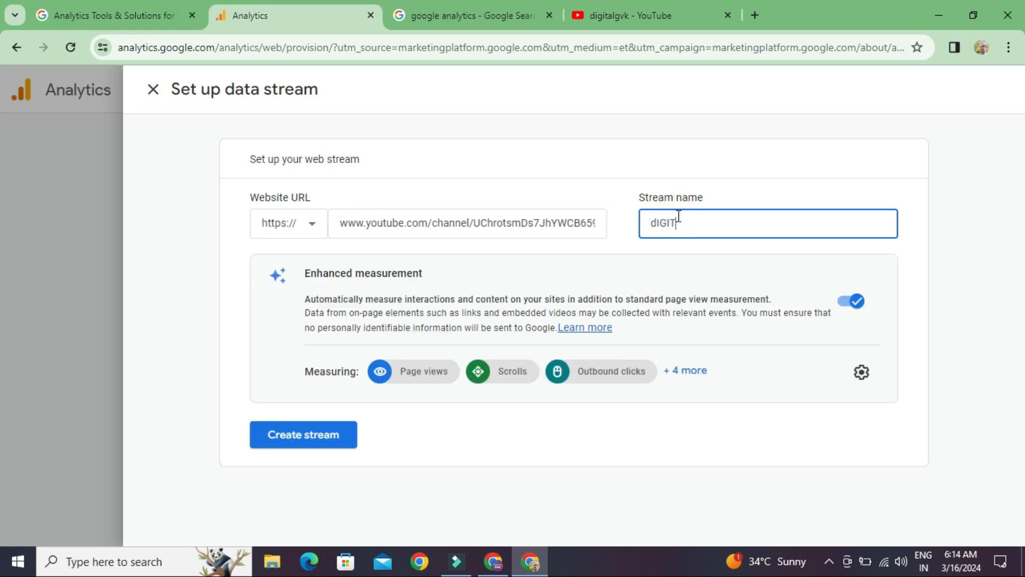
{"action": "double_click", "coordinate": [678, 216]}
{"action": "type", "text": "Digital GVK"}
{"action": "left_click", "coordinate": [326, 438]}
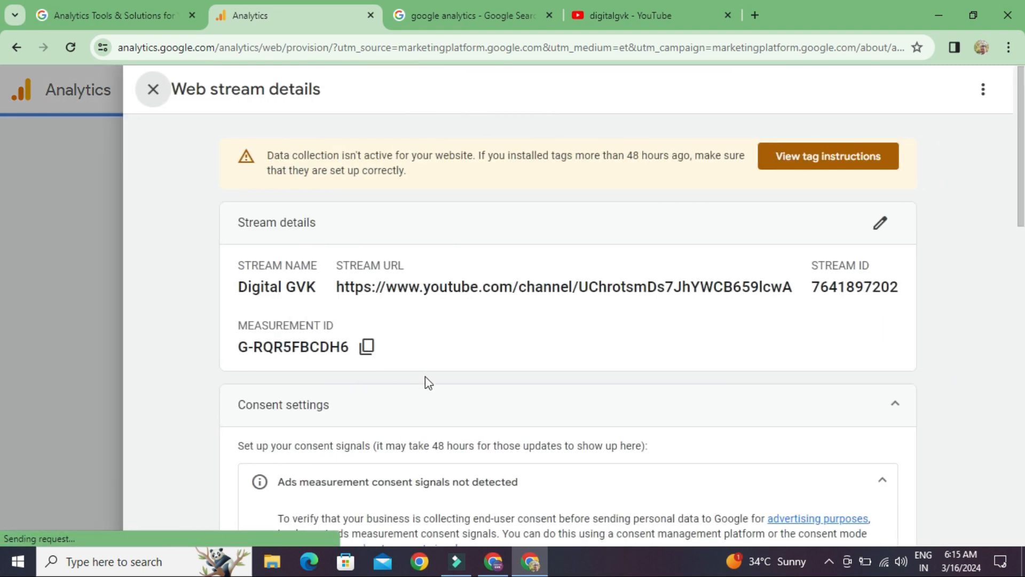
Examine the web stream's details, its tag installation instructions, and its event and Google tag settings.
{"action": "scroll", "coordinate": [425, 376], "scroll_direction": "down", "scroll_amount": 3}
{"action": "scroll", "coordinate": [425, 376], "scroll_direction": "up", "scroll_amount": 4}
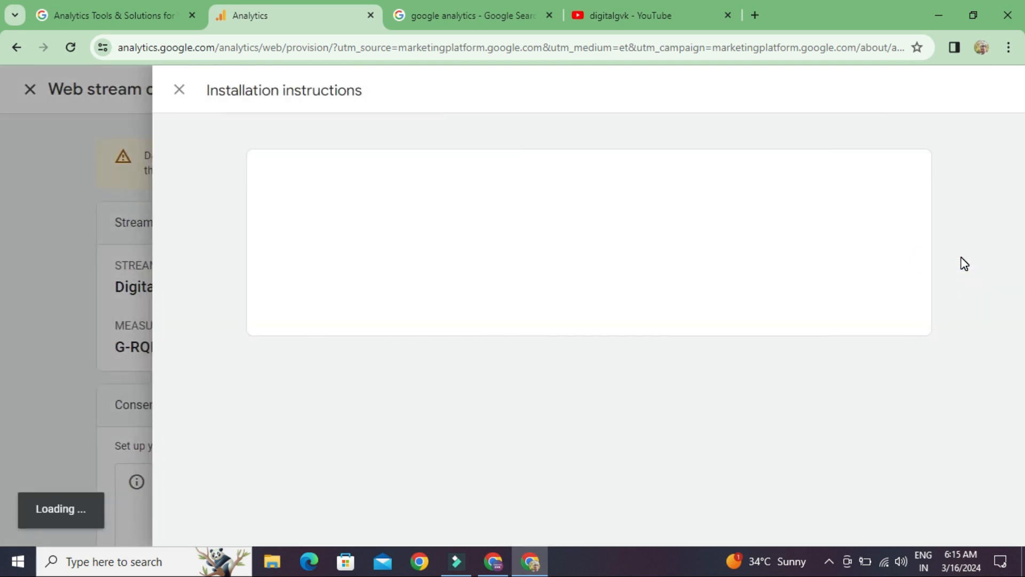
{"action": "left_click", "coordinate": [182, 94]}
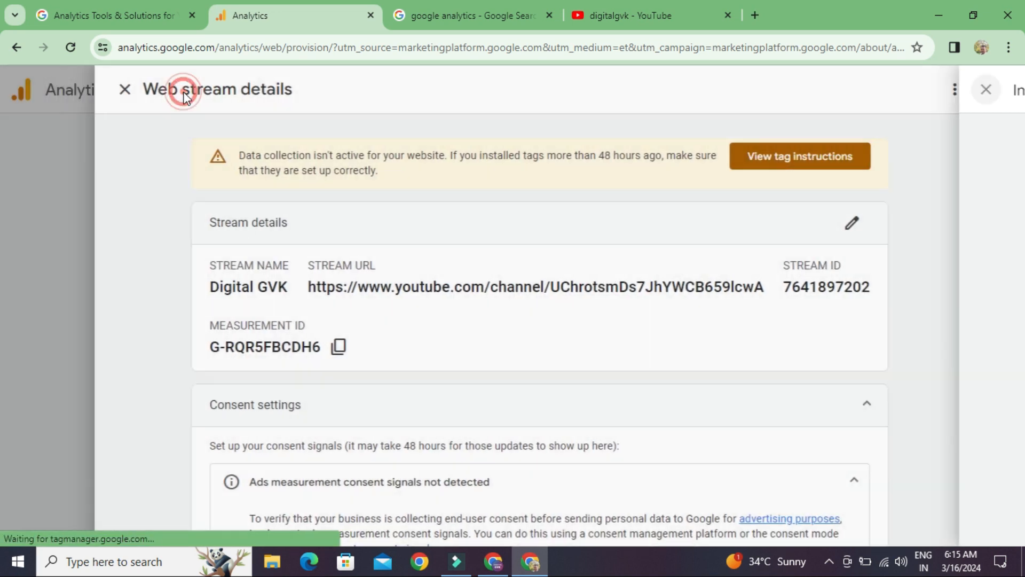
{"action": "scroll", "coordinate": [150, 277], "scroll_direction": "down", "scroll_amount": 10}
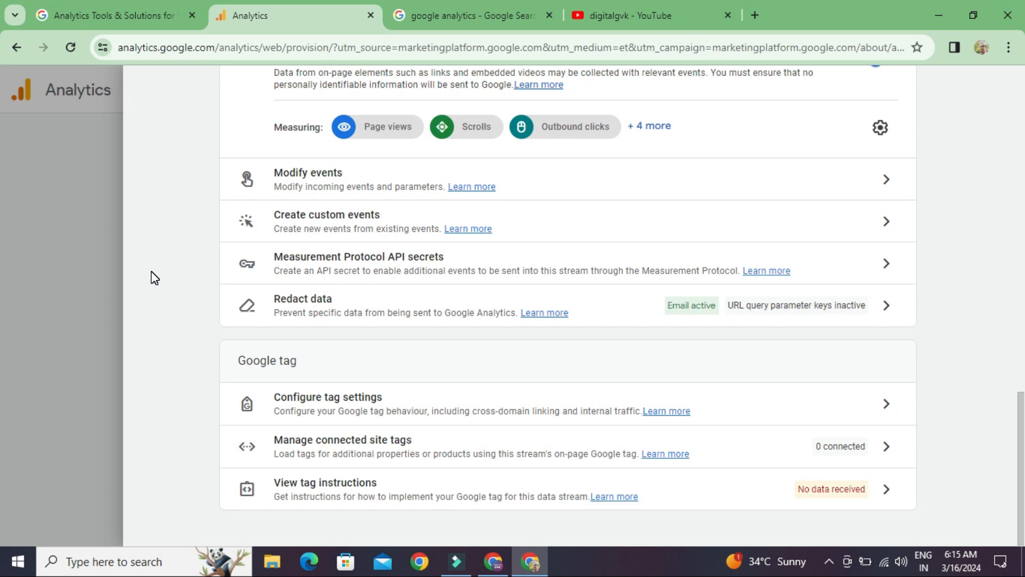
{"action": "scroll", "coordinate": [152, 271], "scroll_direction": "up", "scroll_amount": 10}
{"action": "scroll", "coordinate": [152, 271], "scroll_direction": "down", "scroll_amount": 10}
{"action": "scroll", "coordinate": [181, 215], "scroll_direction": "up", "scroll_amount": 10}
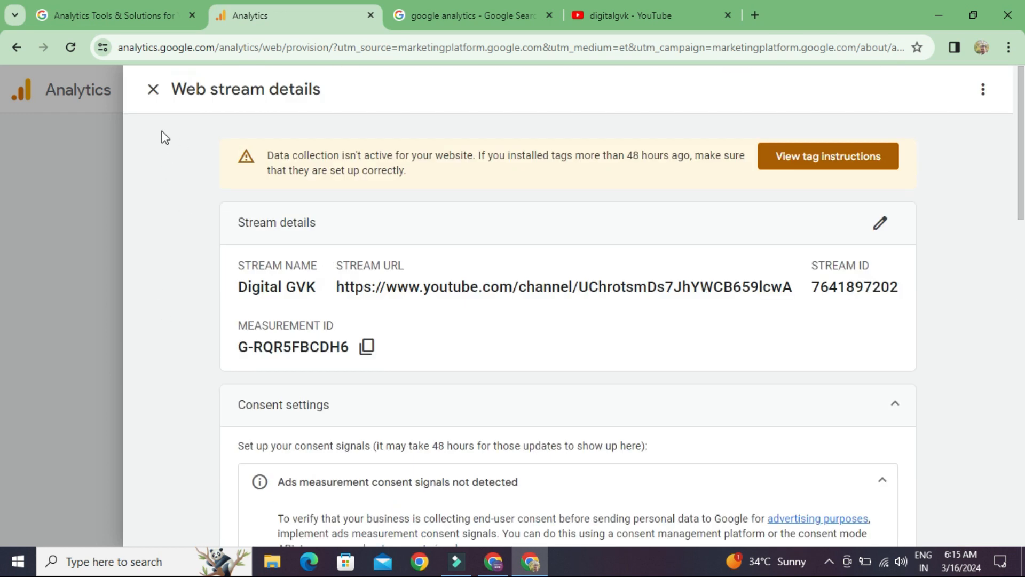
Close the web stream details and finish the data collection setup.
{"action": "left_click", "coordinate": [154, 90]}
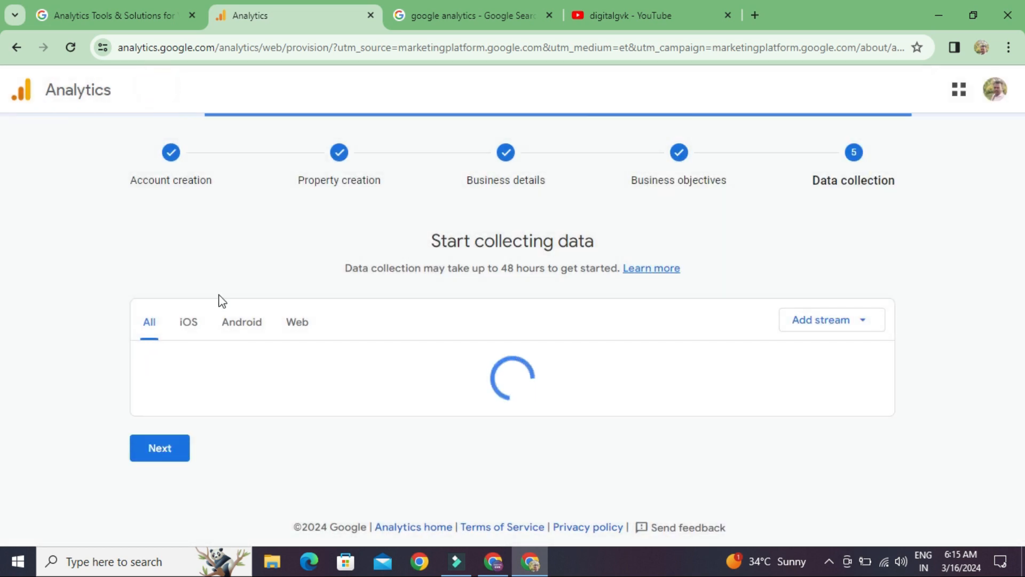
{"action": "left_click", "coordinate": [159, 418]}
{"action": "scroll", "coordinate": [209, 416], "scroll_direction": "down", "scroll_amount": 3}
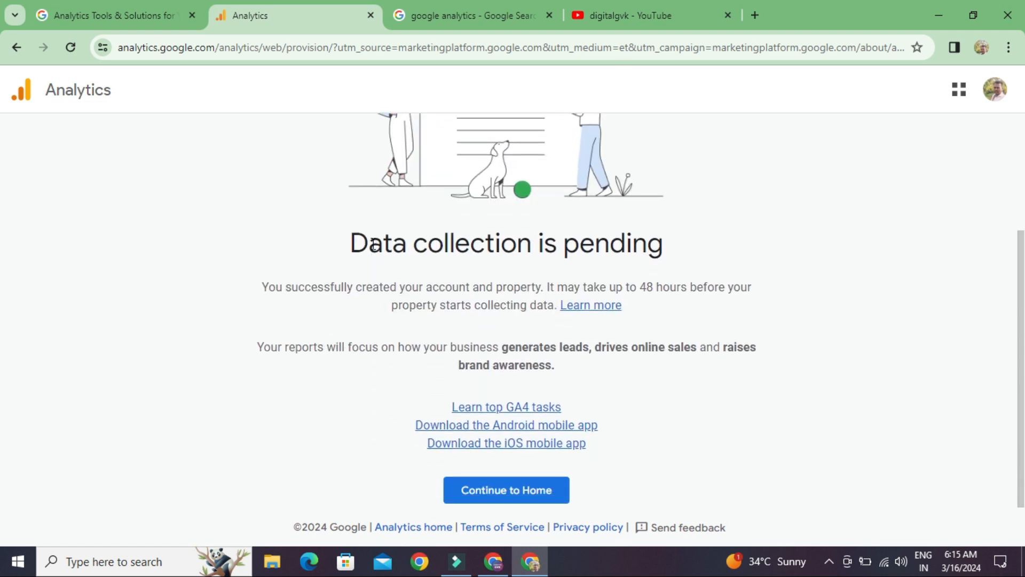
{"action": "triple_click", "coordinate": [373, 245]}
{"action": "double_click", "coordinate": [374, 245]}
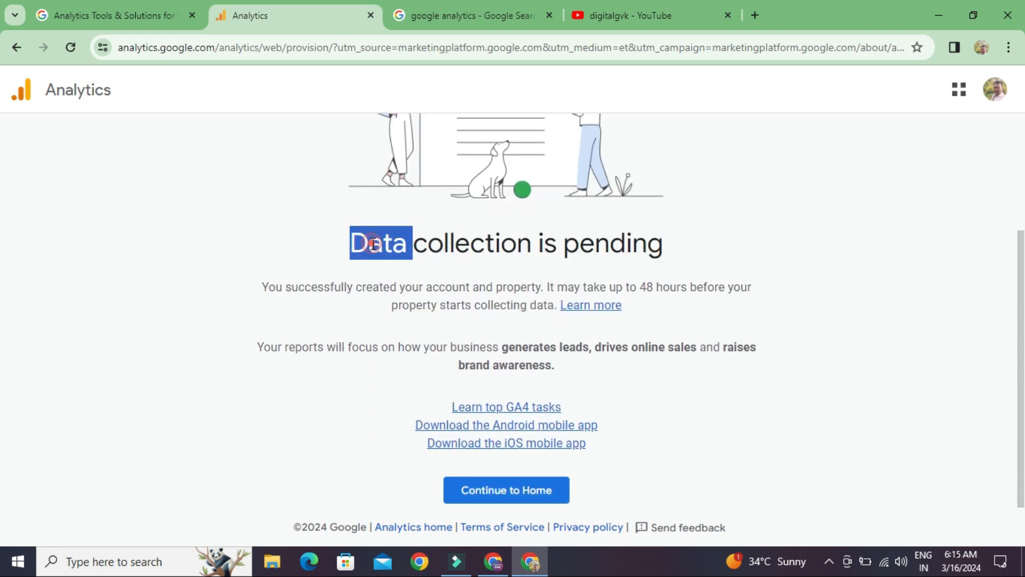
Continue to the Analytics home page and save the email communication preferences with all four options left unticked.
{"action": "left_click", "coordinate": [374, 244]}
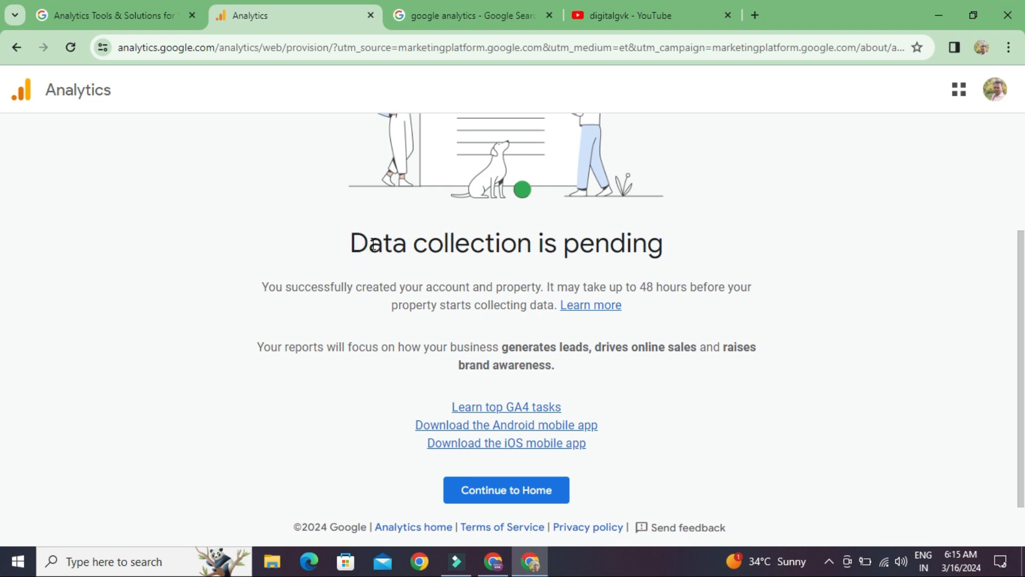
{"action": "left_click", "coordinate": [497, 490]}
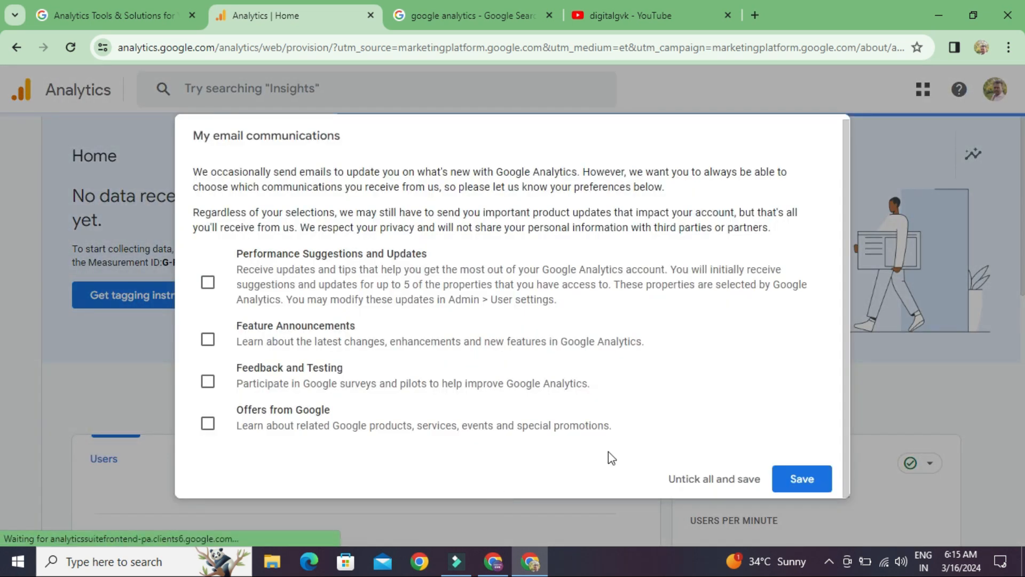
{"action": "left_click", "coordinate": [798, 482]}
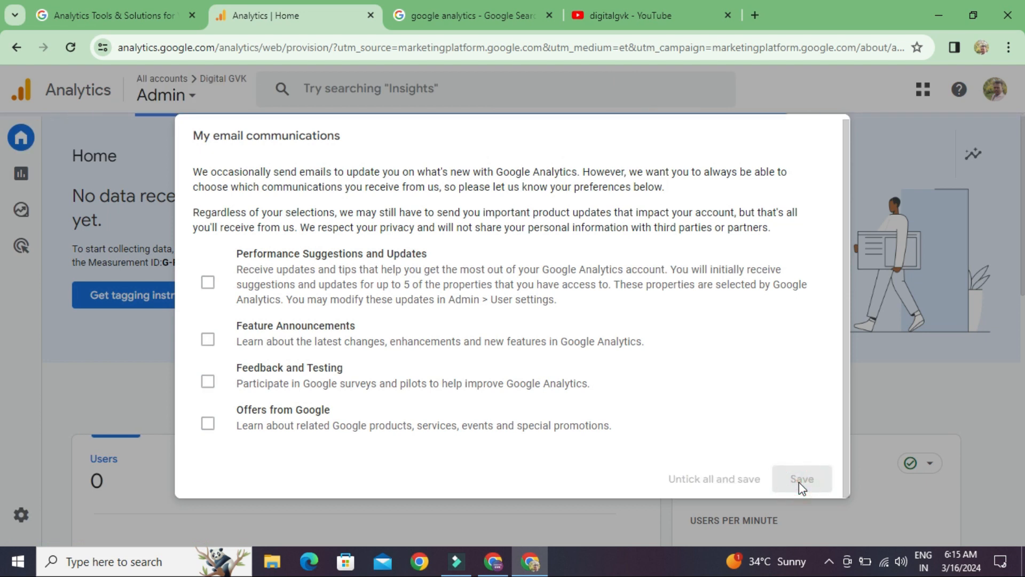
Examine the property's home page, from the user and realtime overview cards to the Google Analytics 4 getting-started resources.
{"action": "scroll", "coordinate": [799, 482], "scroll_direction": "down", "scroll_amount": 5}
{"action": "scroll", "coordinate": [799, 482], "scroll_direction": "down", "scroll_amount": 5}
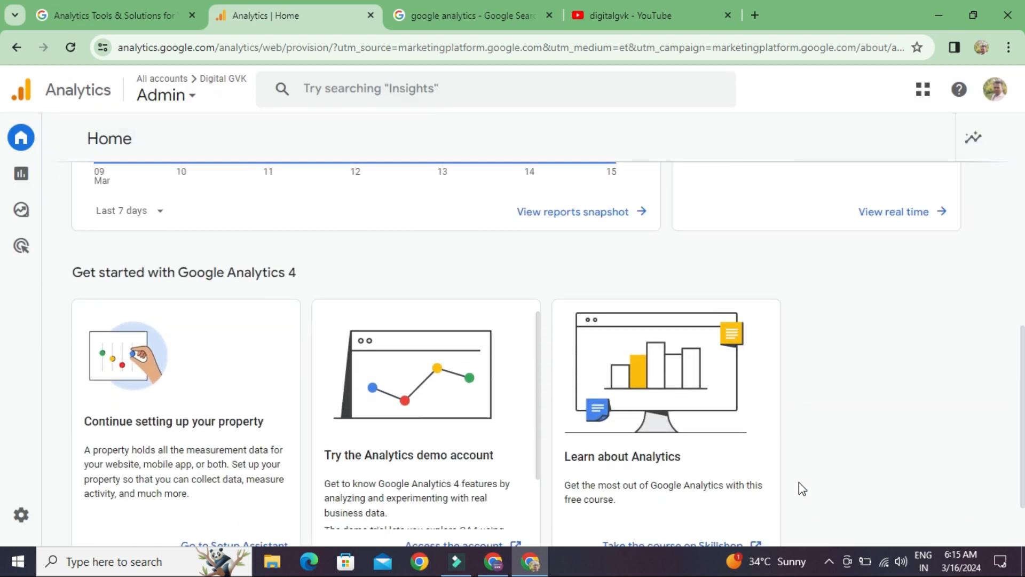
{"action": "scroll", "coordinate": [799, 482], "scroll_direction": "up", "scroll_amount": 10}
{"action": "scroll", "coordinate": [798, 482], "scroll_direction": "down", "scroll_amount": 10}
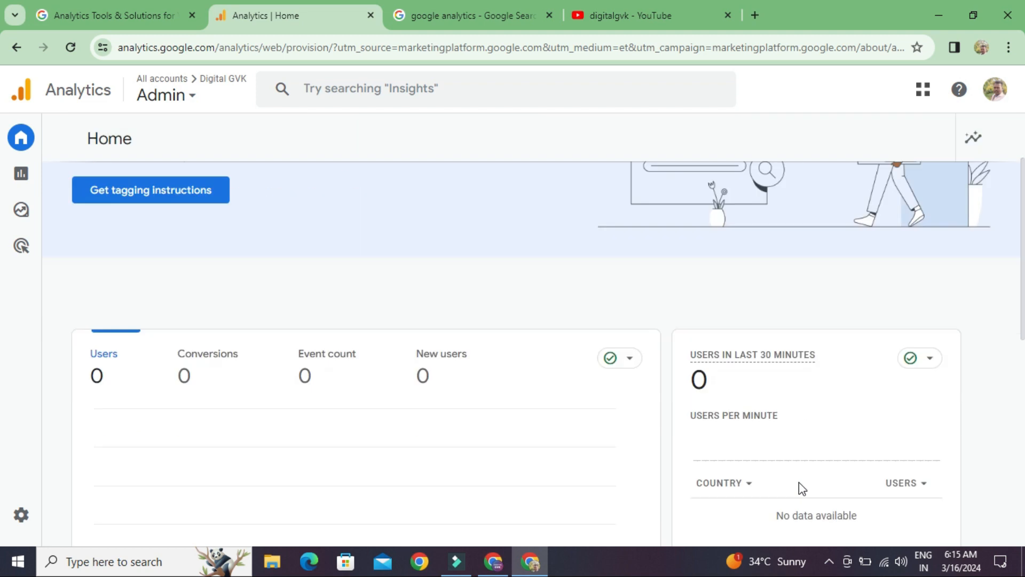
{"action": "scroll", "coordinate": [799, 483], "scroll_direction": "up", "scroll_amount": 10}
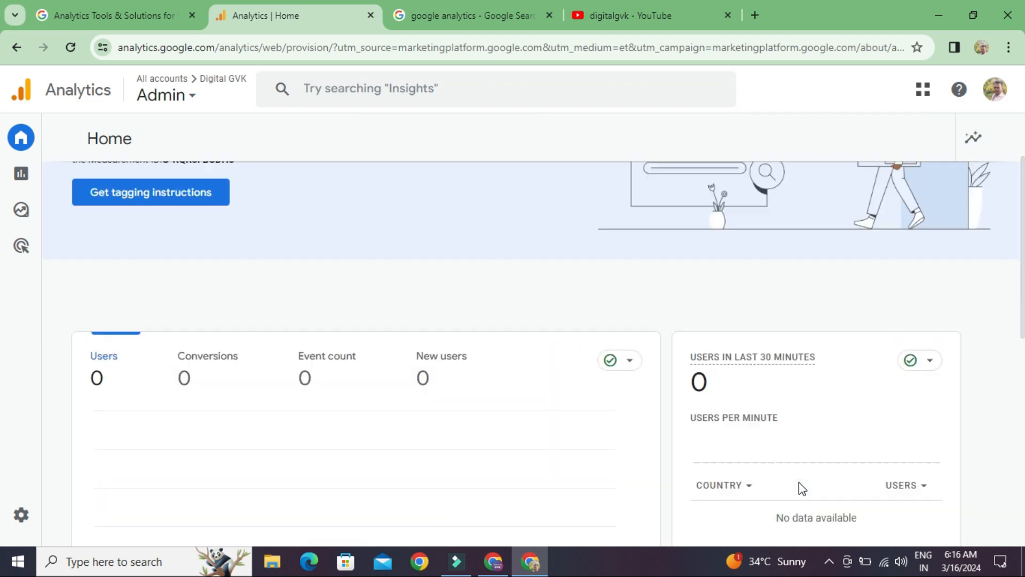
{"action": "scroll", "coordinate": [799, 488], "scroll_direction": "down", "scroll_amount": 10}
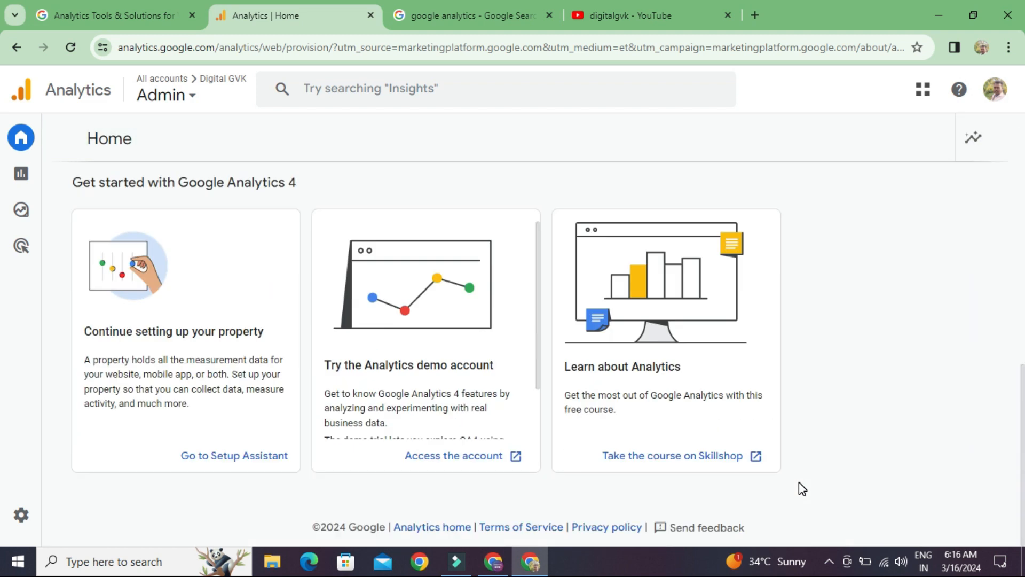